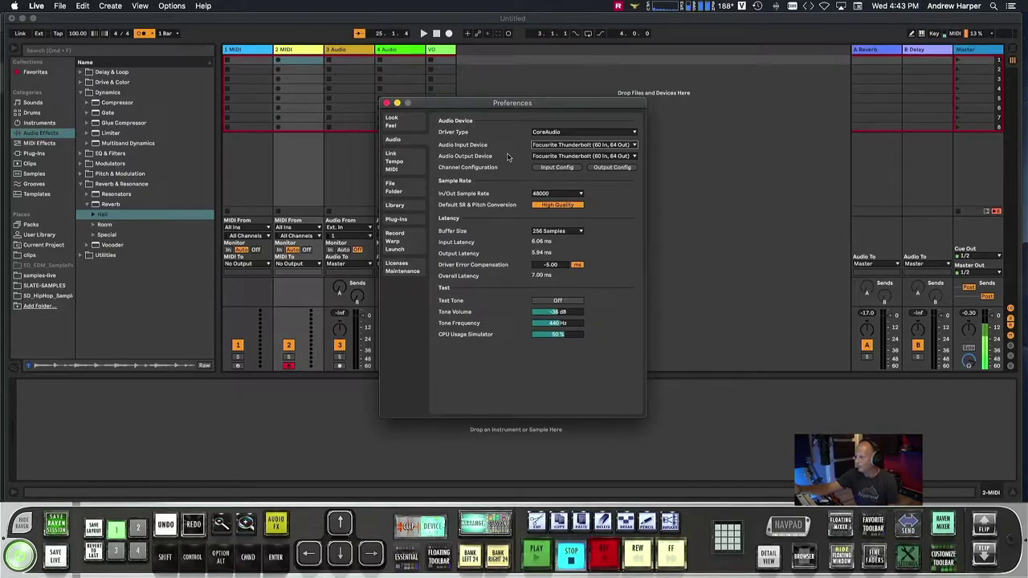
Close the preferences and test the metronome by toggling it off and on and briefly running playback.
click(387, 103)
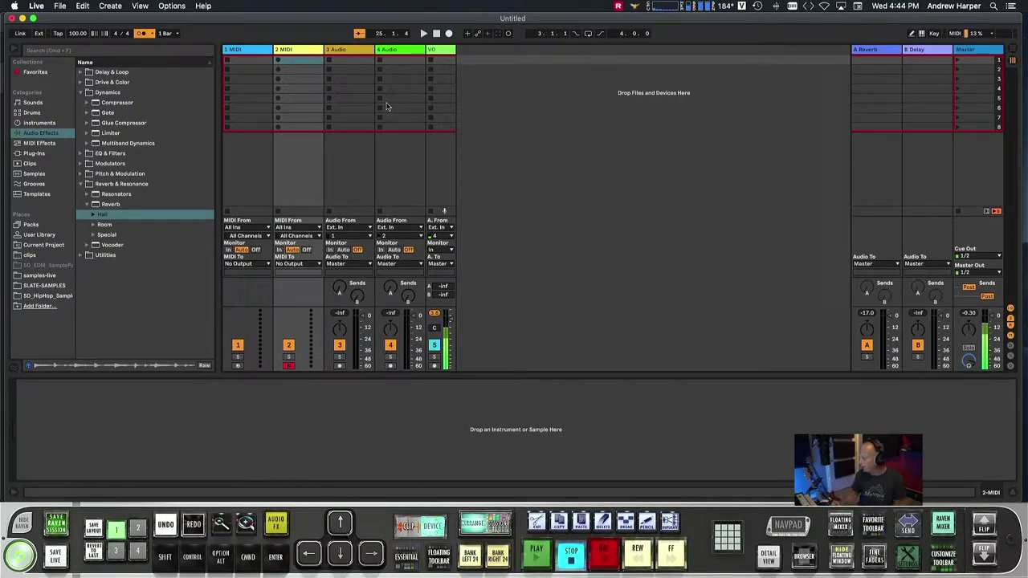
click(142, 33)
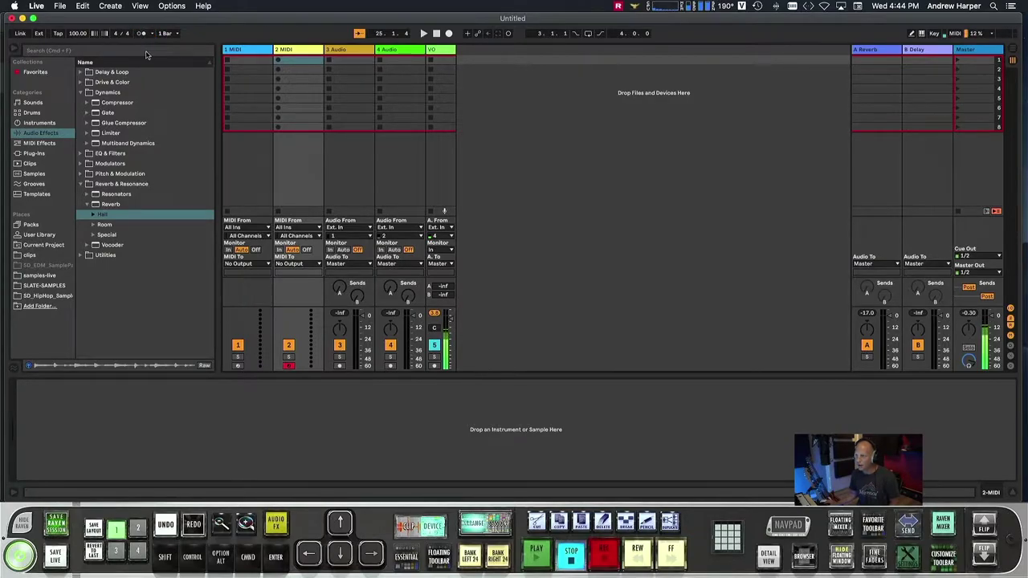
click(141, 33)
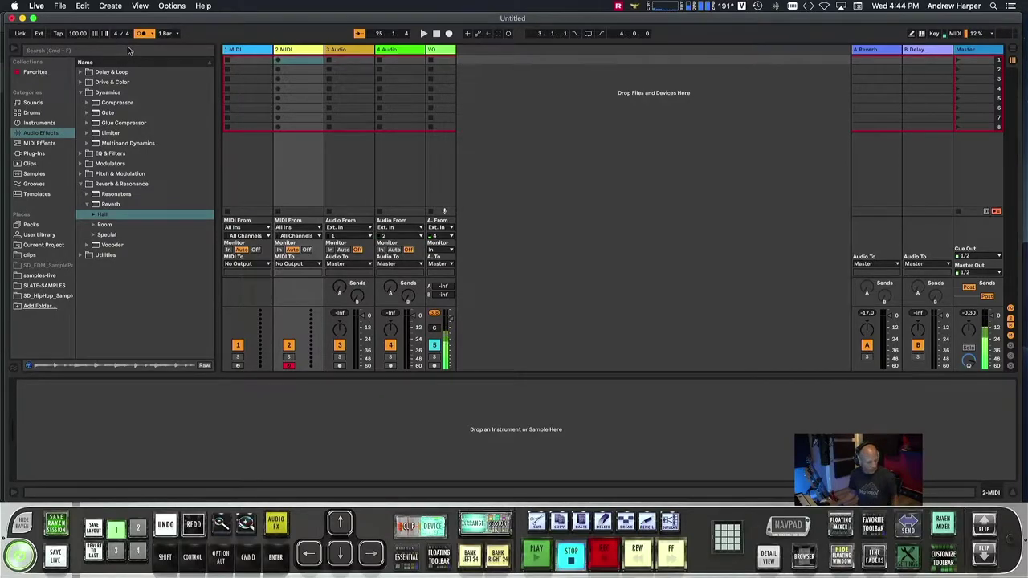
key(space)
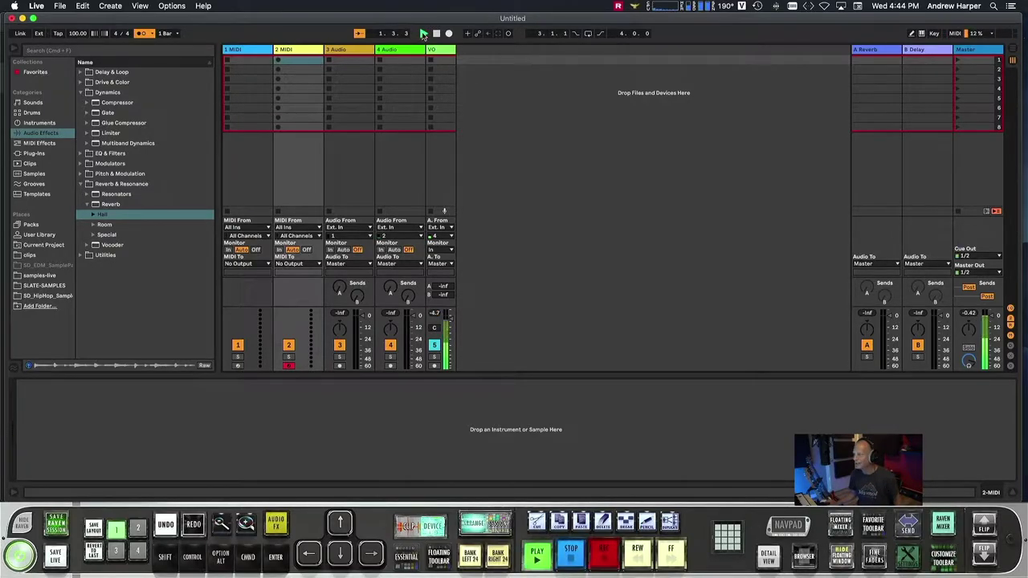
key(space)
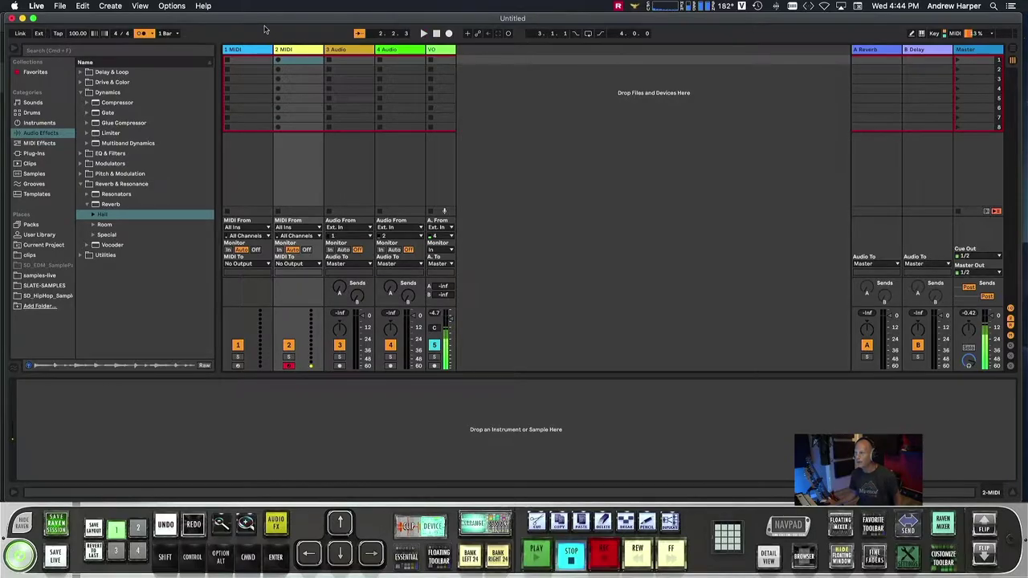
Search the Sounds category for "piano" and list the Piano & Keys presets.
click(46, 143)
click(45, 134)
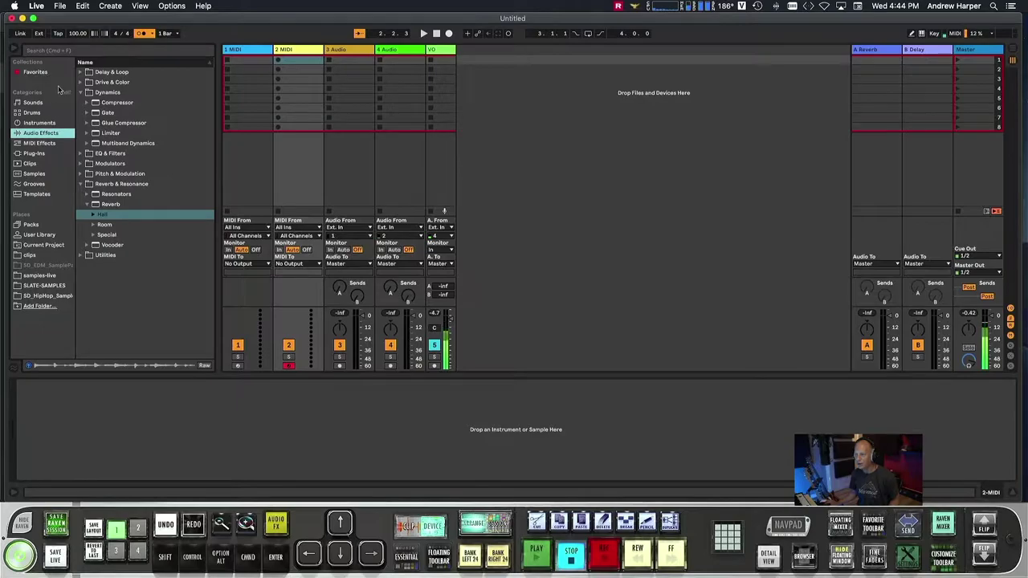
click(48, 123)
click(46, 103)
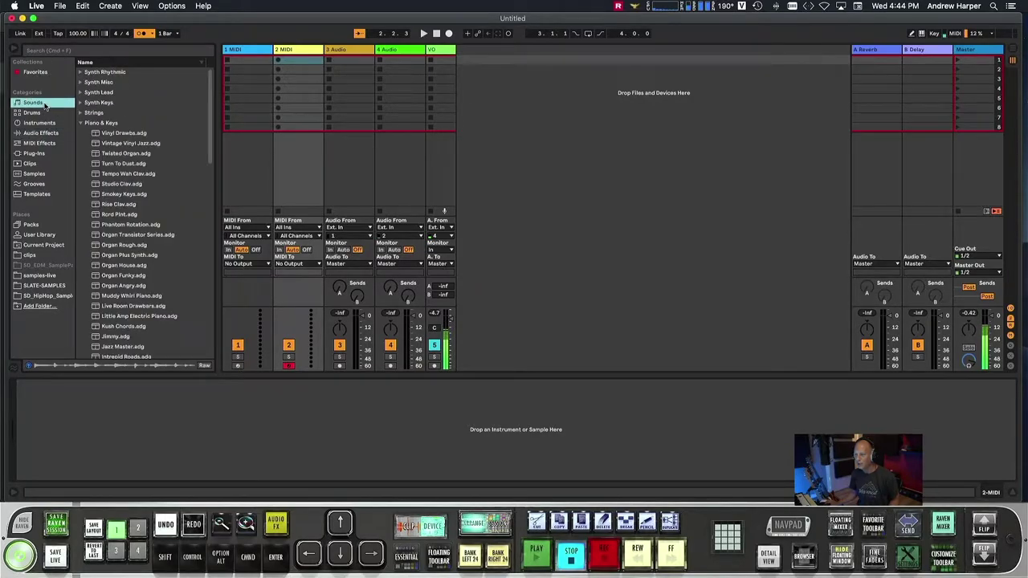
click(54, 53)
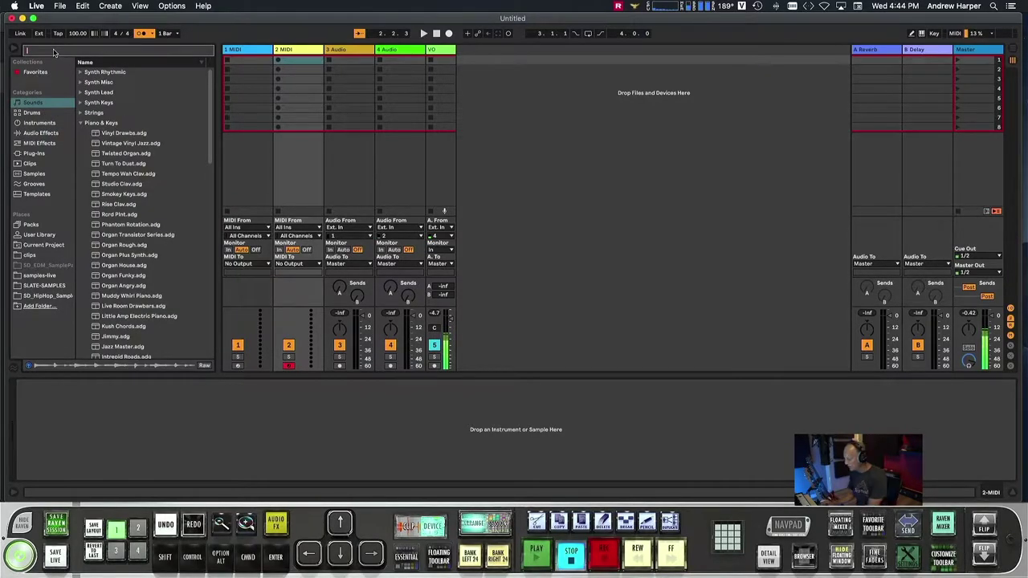
text(piano)
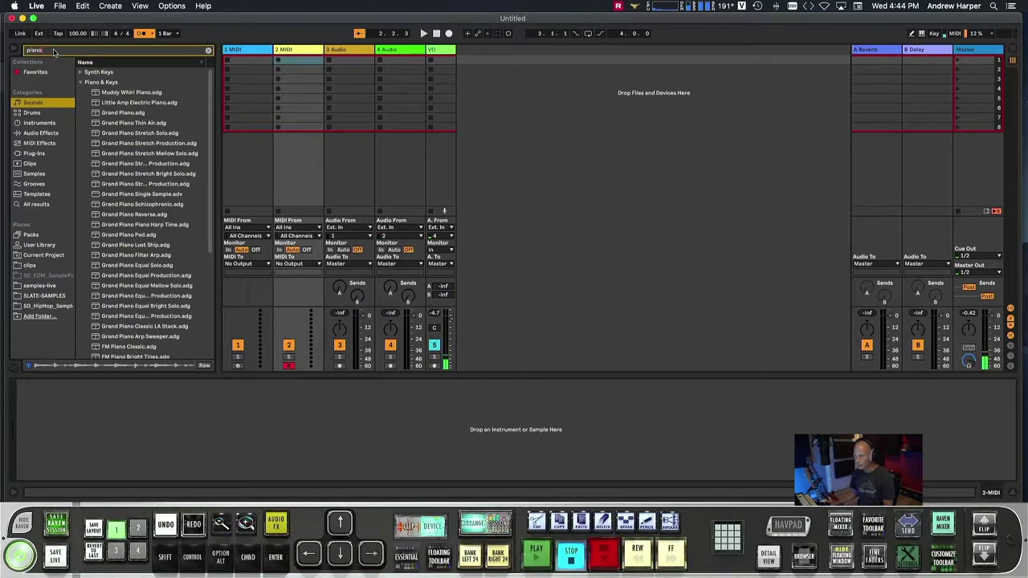
click(84, 83)
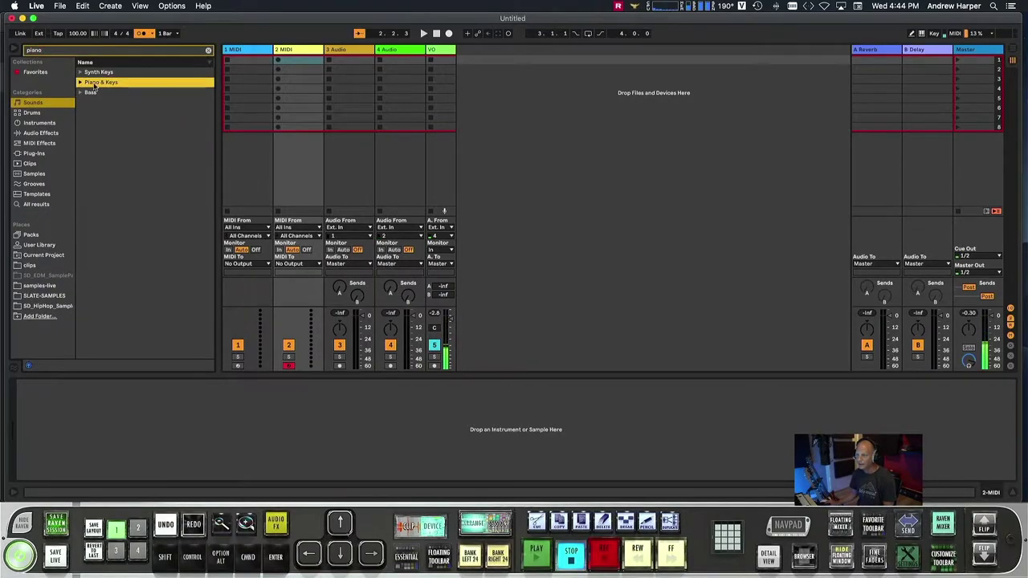
click(81, 83)
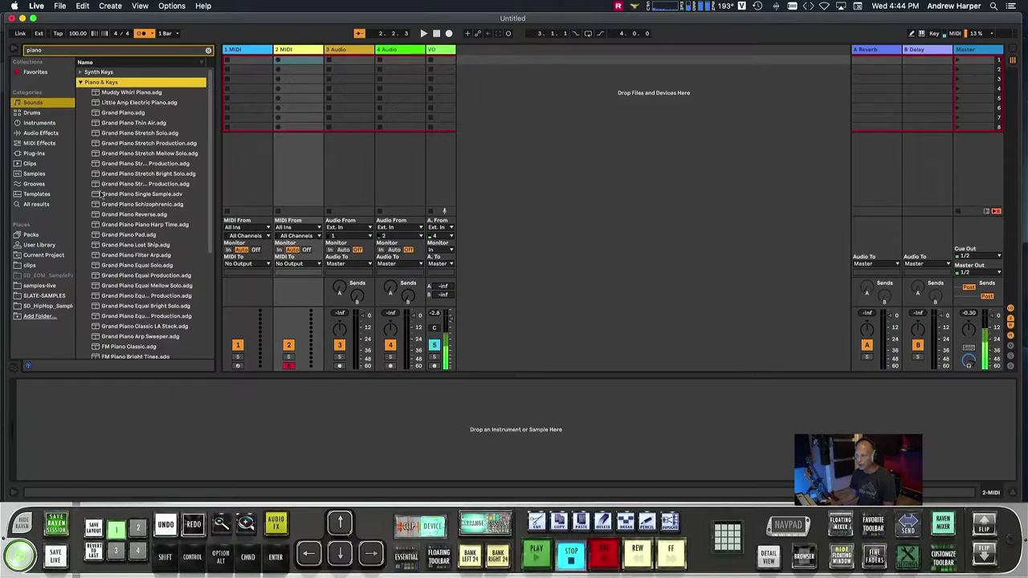
Preview the piano presets from Muddy Whirl Piano through Grand Piano Thin Air.
click(115, 94)
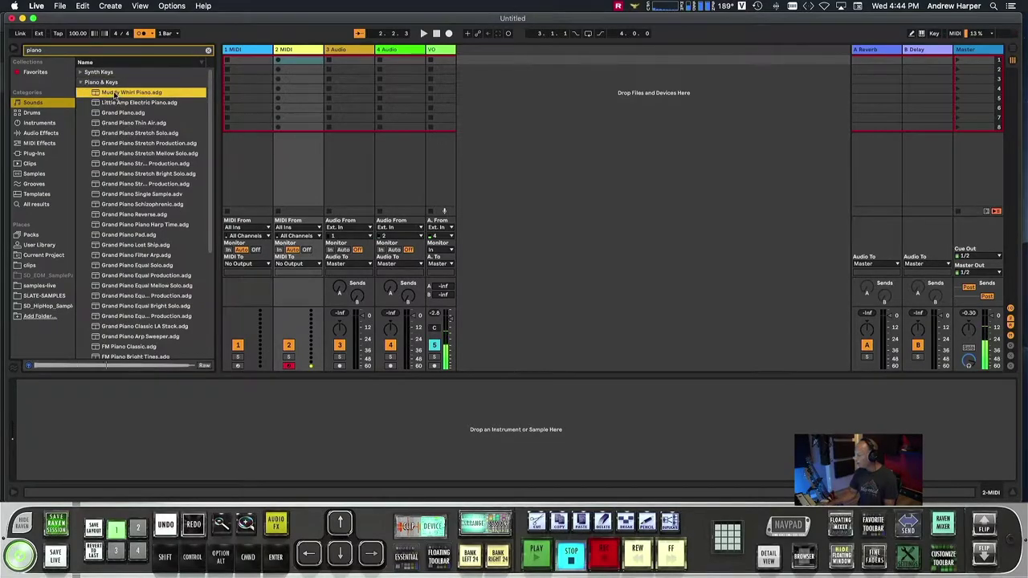
key(Down)
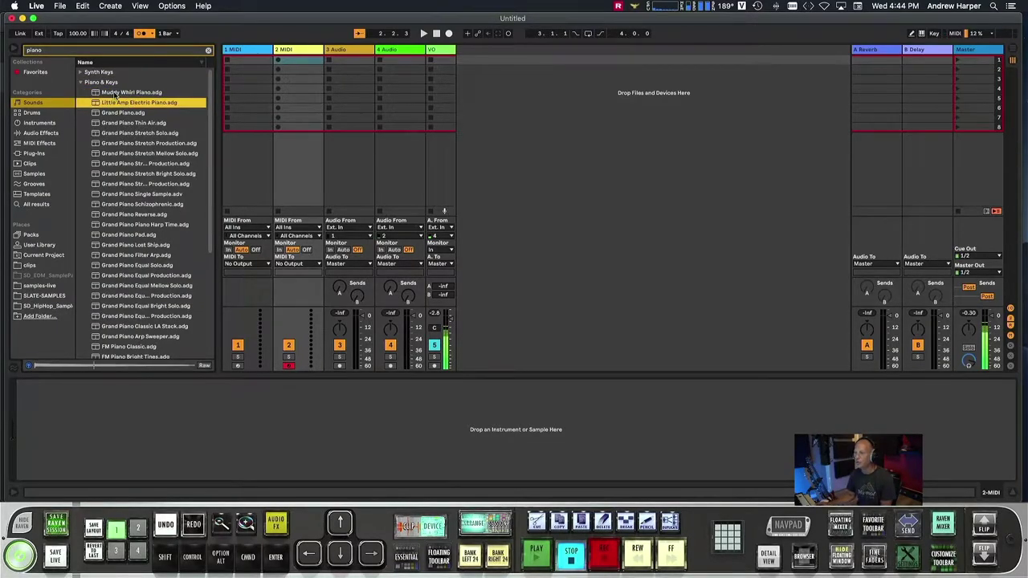
key(Down)
key(Down)
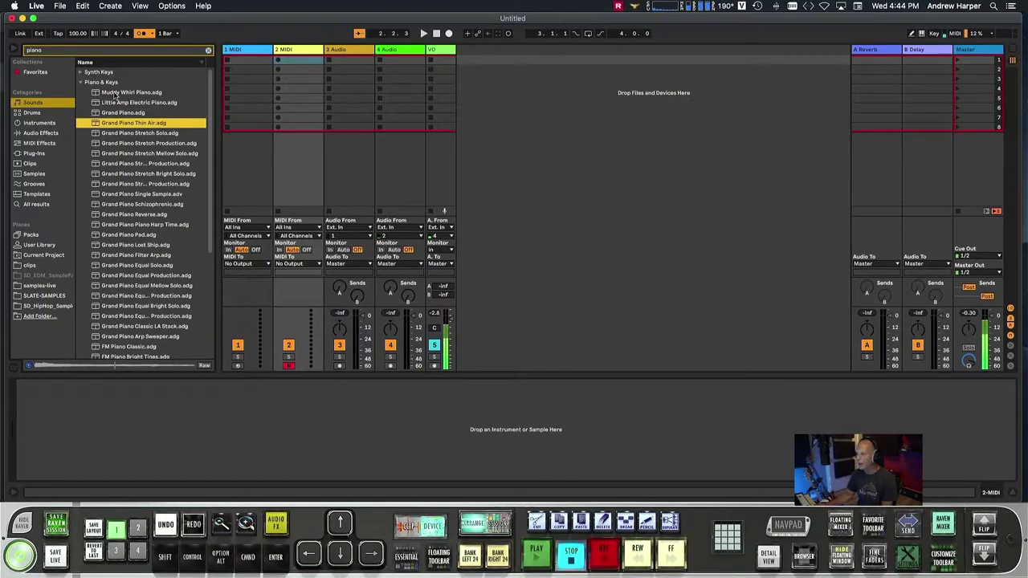
Load the Grand Piano Thin Air preset onto the 1 MIDI track.
click(255, 50)
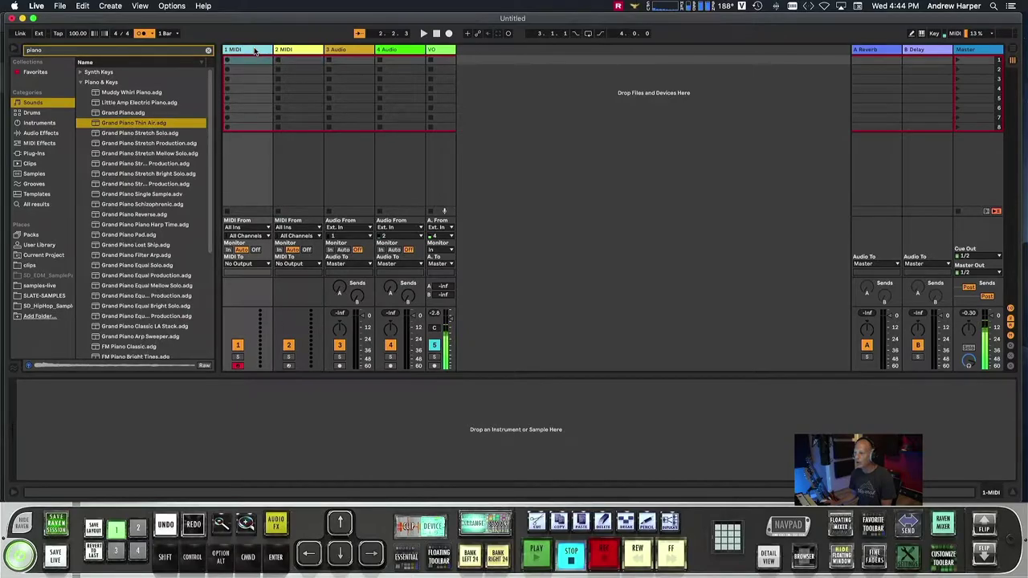
click(156, 124)
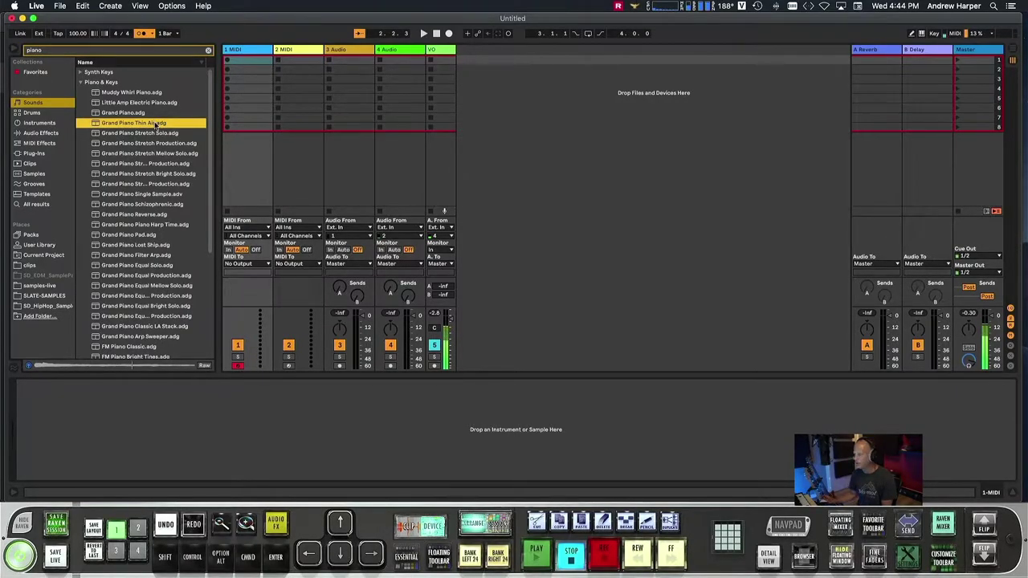
double_click(156, 124)
click(241, 52)
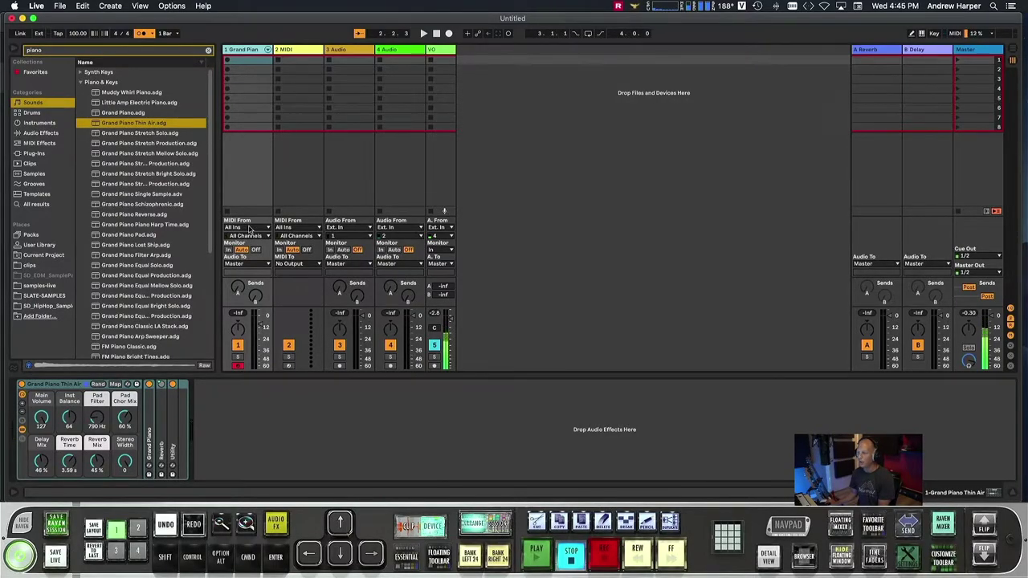
Examine the piano track's MIDI input choices and the Computer MIDI Keyboard option.
click(250, 228)
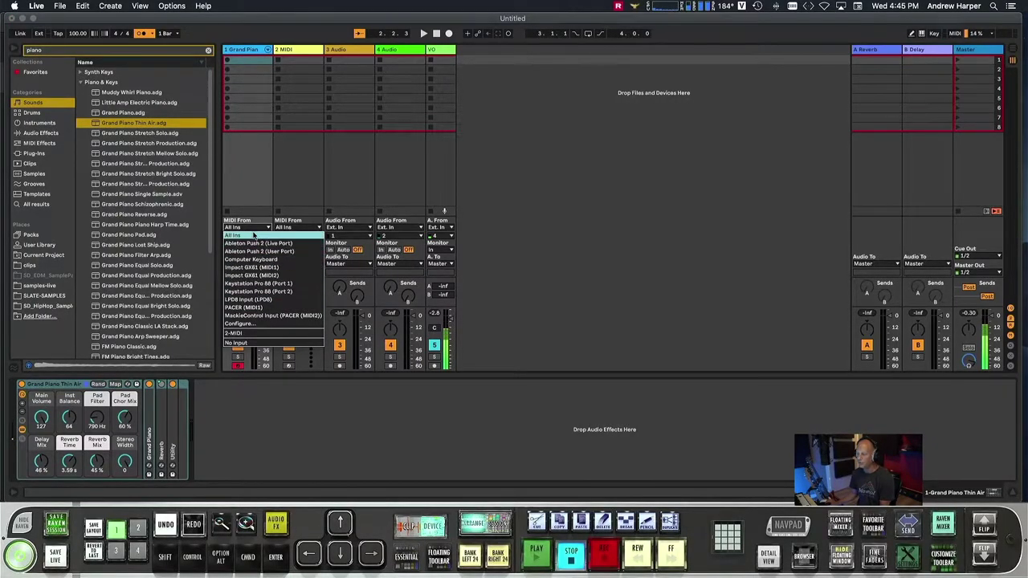
click(251, 194)
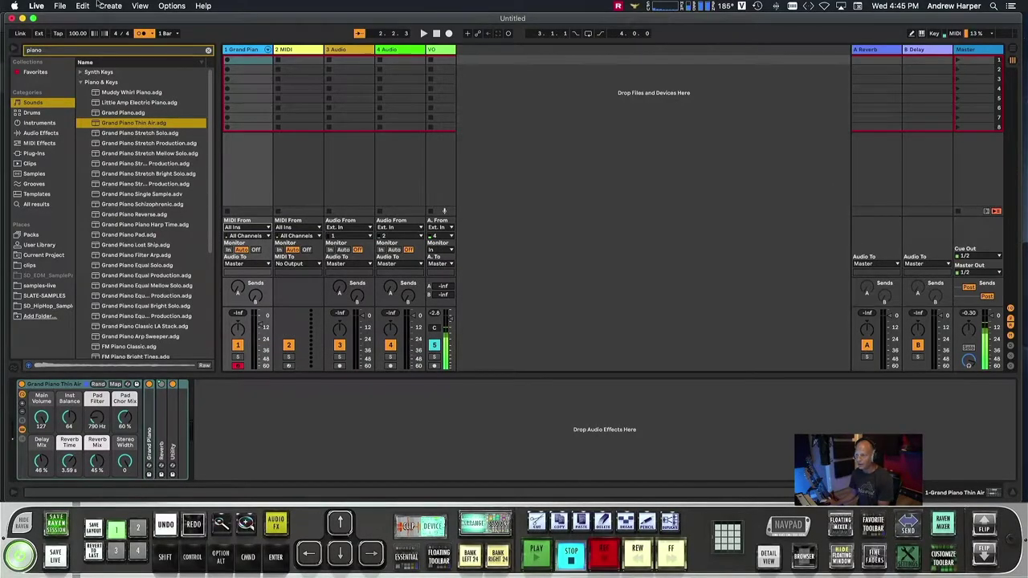
click(137, 6)
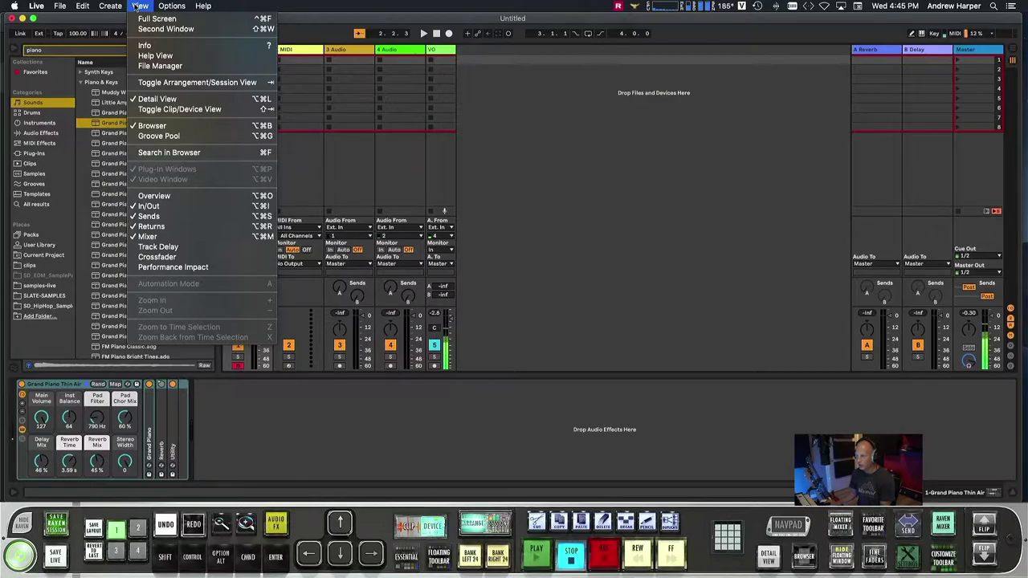
mouse_move(178, 6)
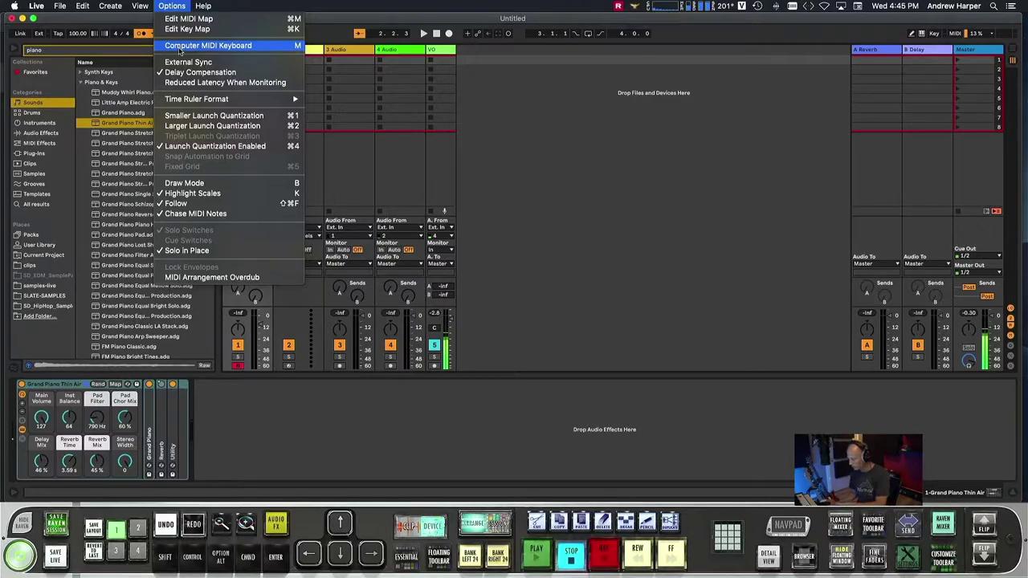
click(173, 6)
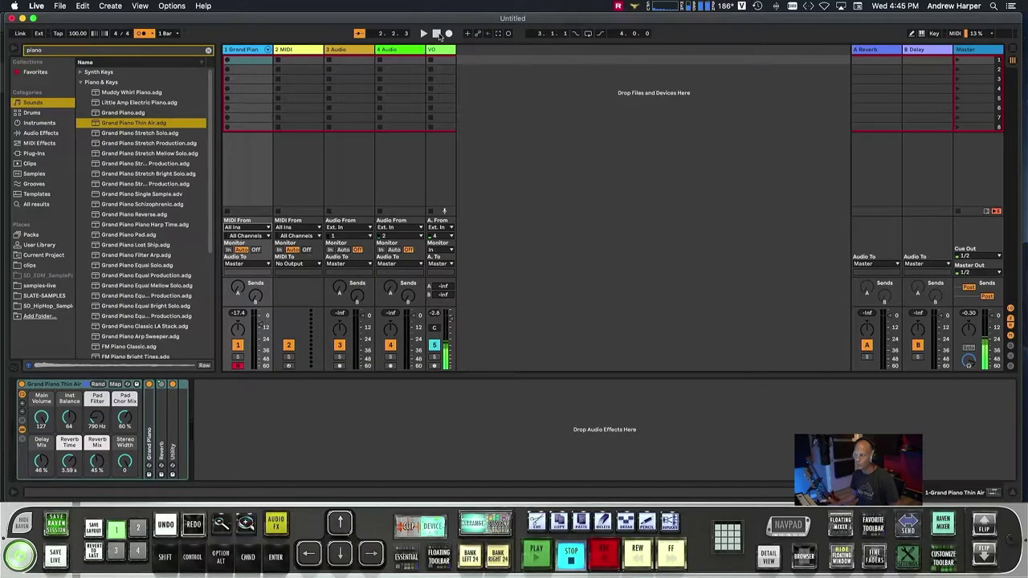
Record a two-bar looping clip in the first slot of the piano track and open its notes.
click(229, 60)
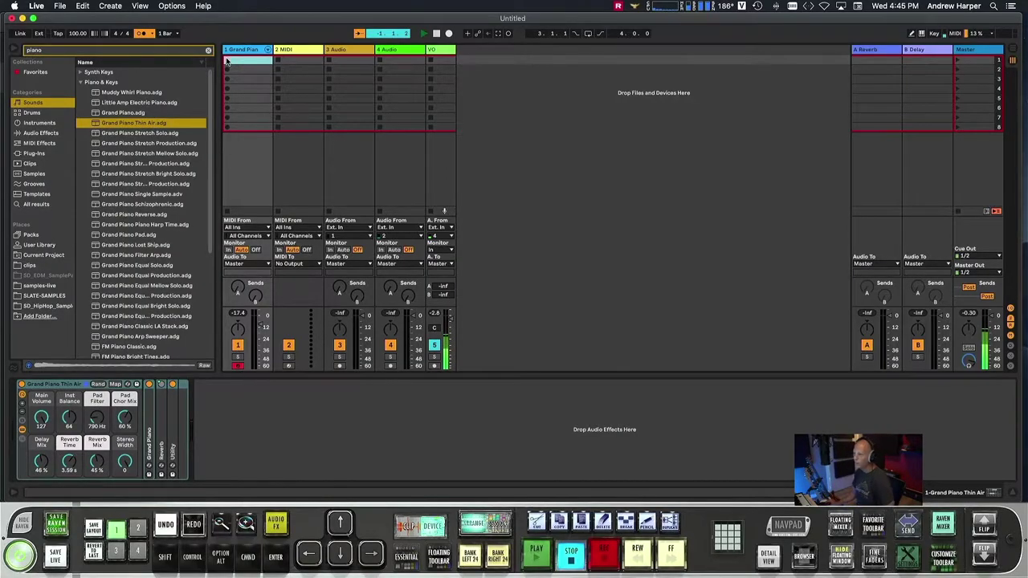
click(227, 60)
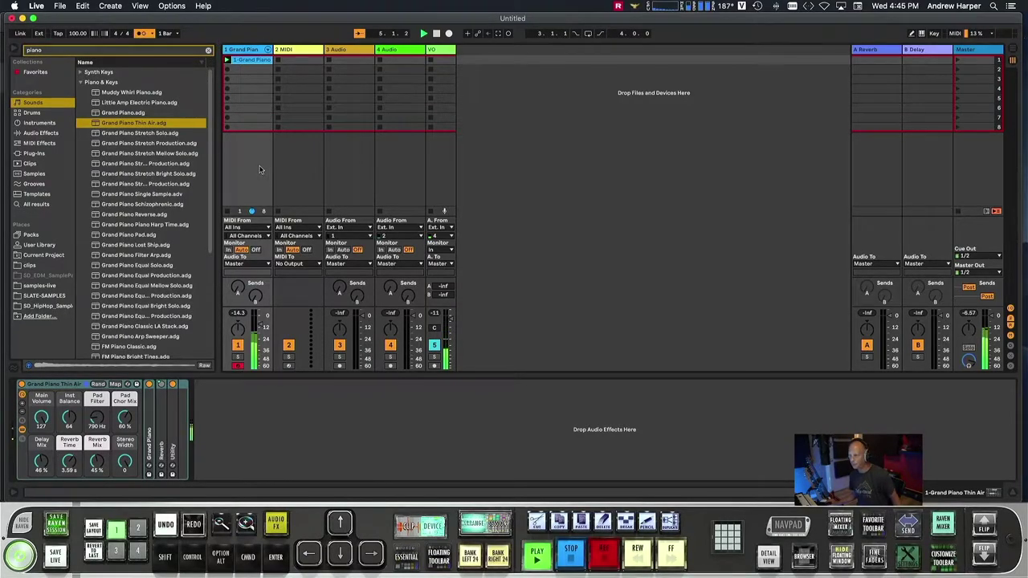
click(251, 62)
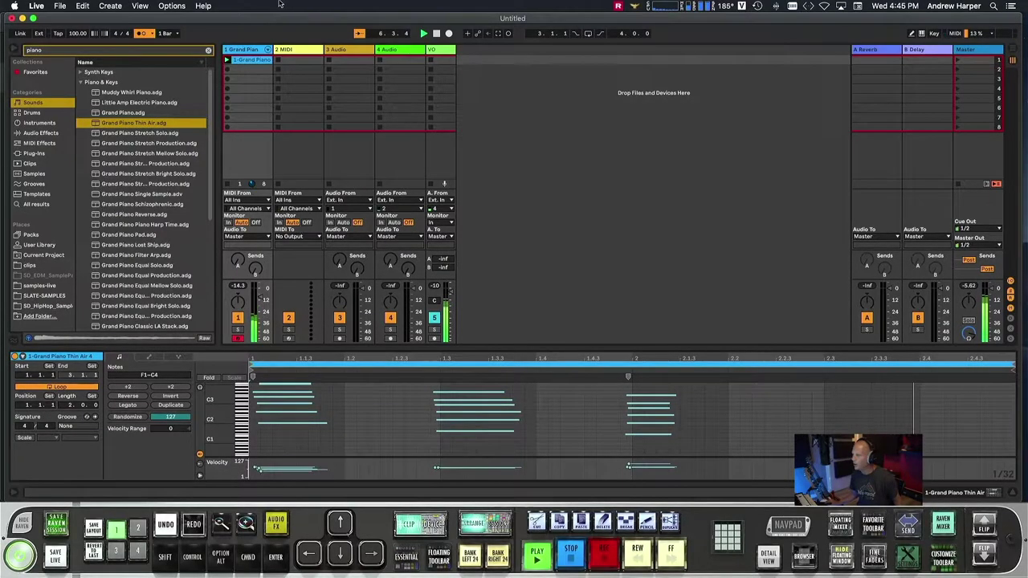
Select the 2 MIDI track, search the Sounds category for "bass" and list the Bass presets.
click(297, 50)
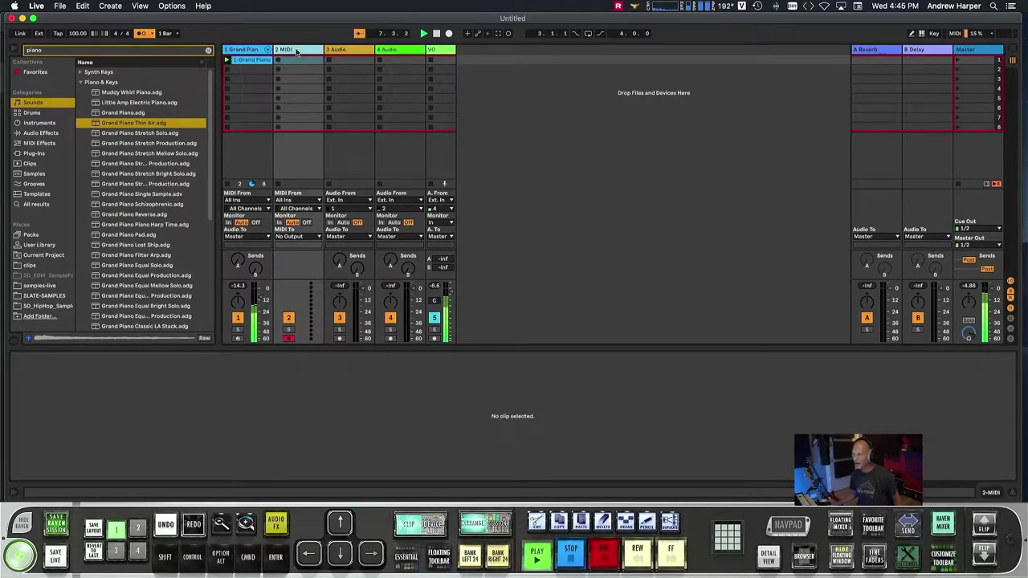
click(117, 51)
text(bass)
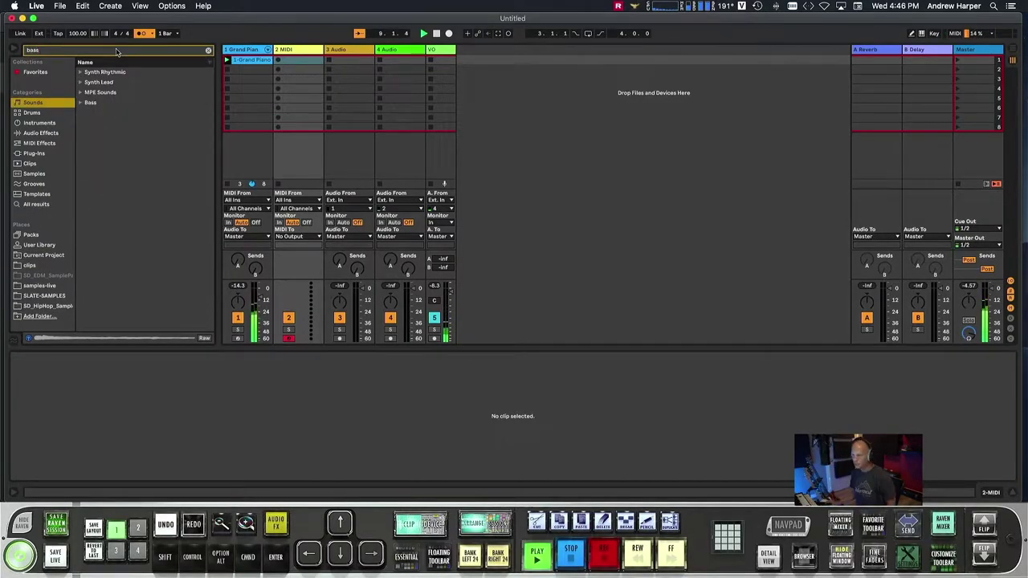
click(79, 102)
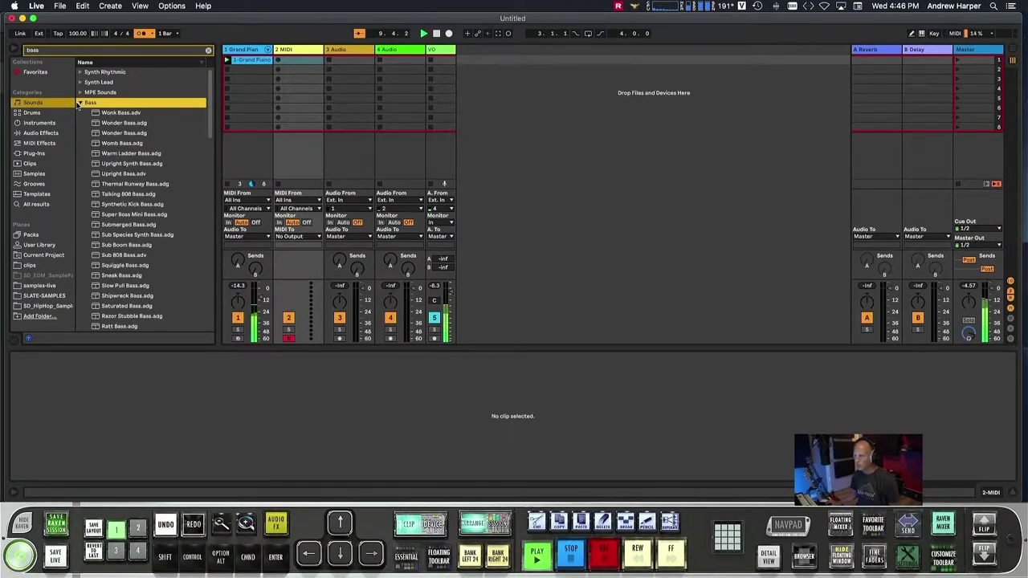
Load the Wonk Bass preset onto the 2 MIDI track, then record and launch a clip in its first slot.
click(116, 113)
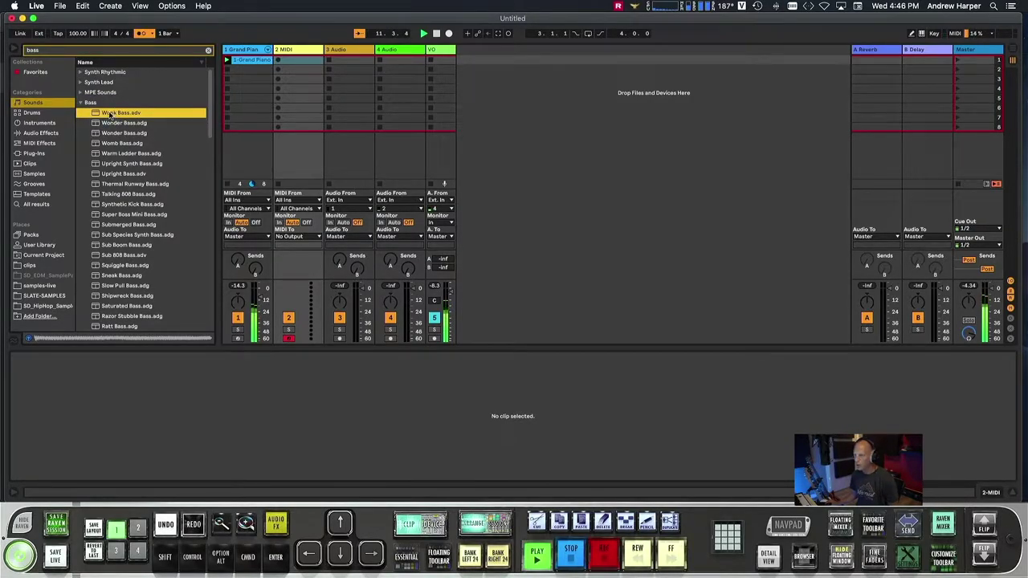
drag(110, 115, 296, 49)
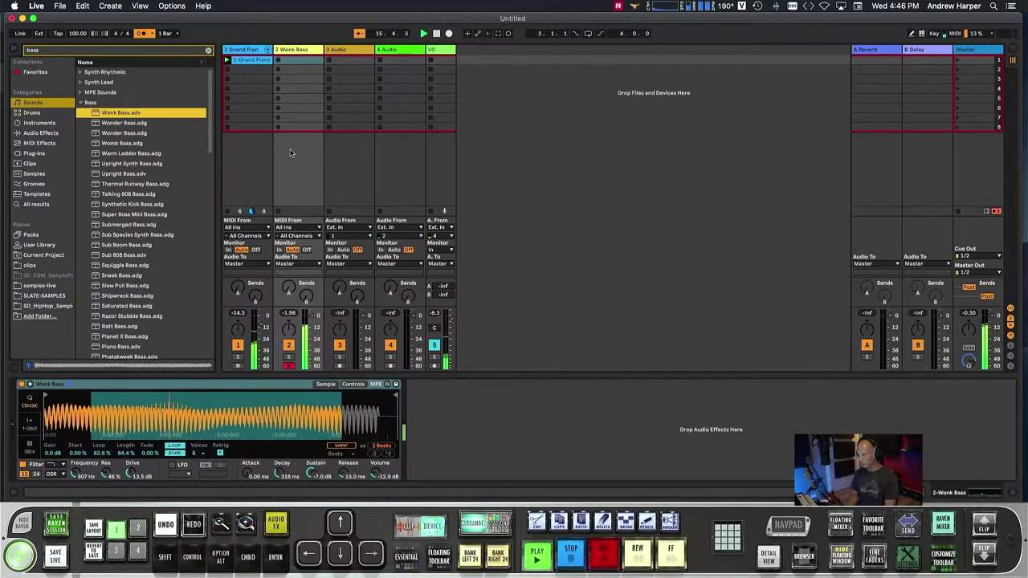
click(278, 61)
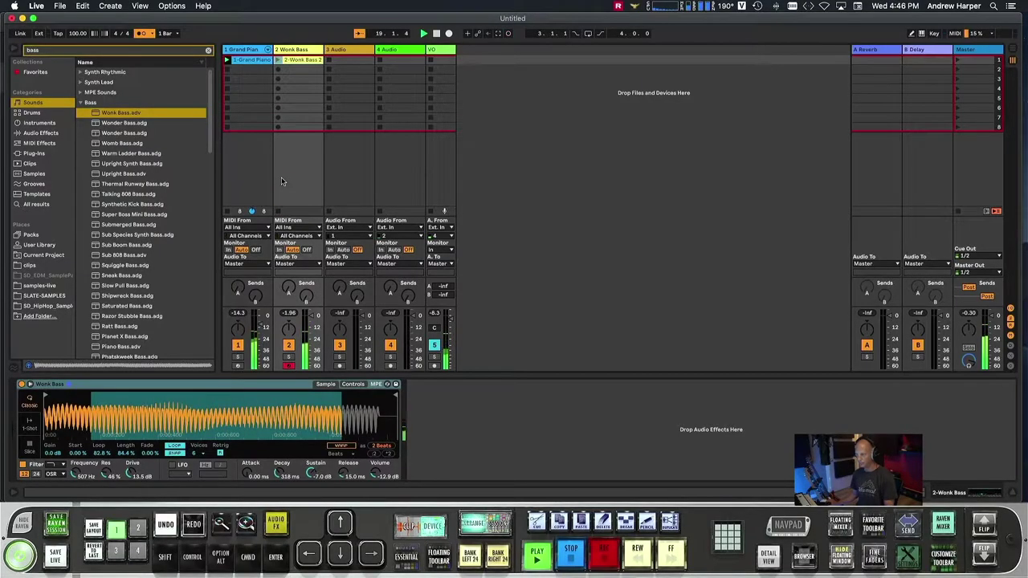
click(277, 62)
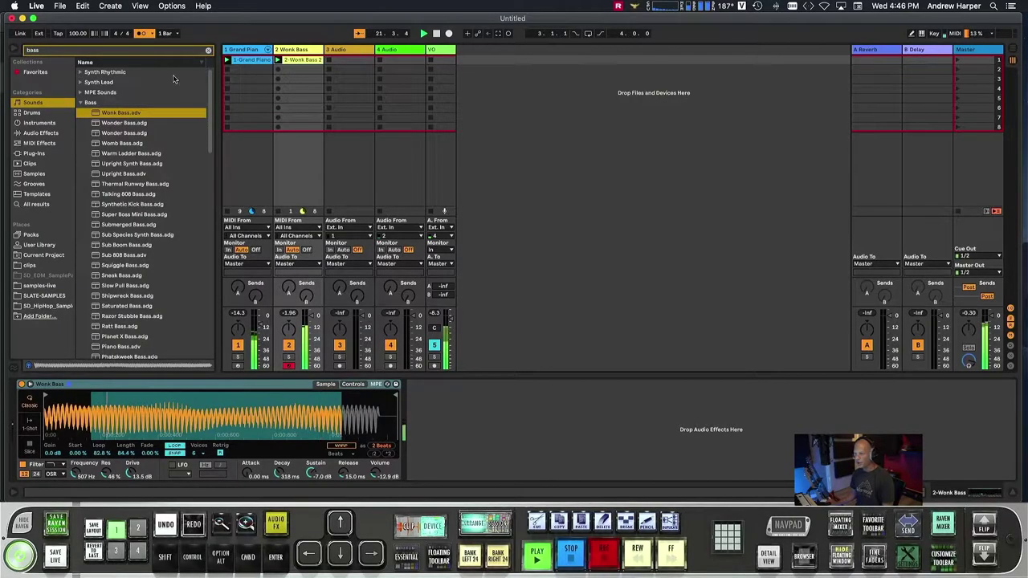
Load the 808 Core Kit from the unfiltered Drums category onto a new MIDI track.
click(32, 113)
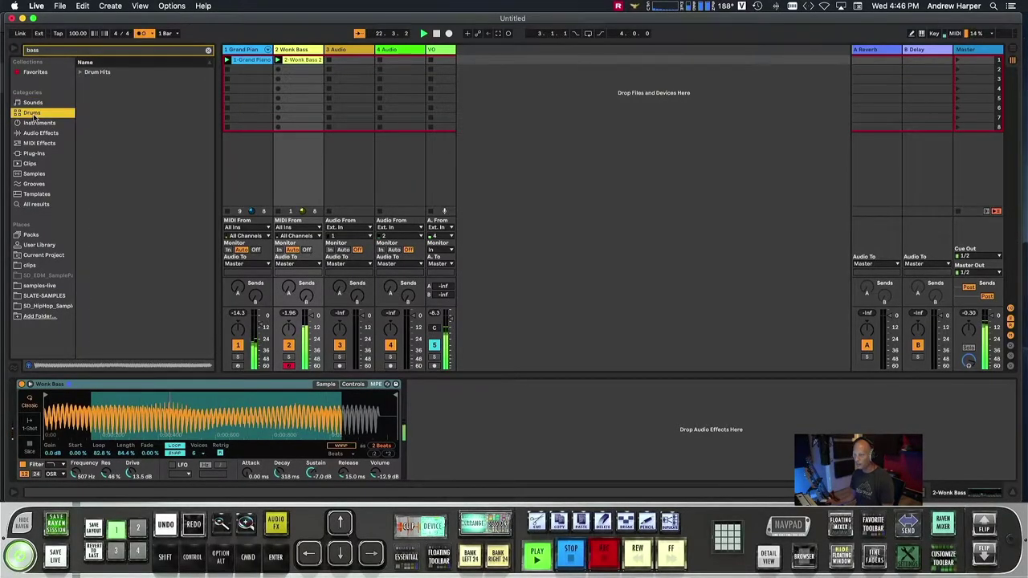
click(208, 49)
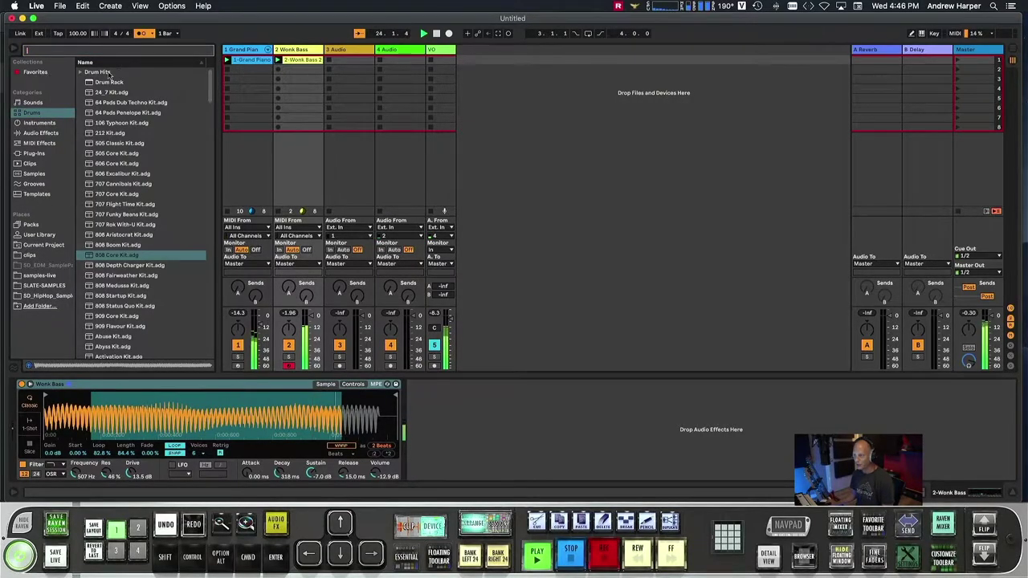
click(108, 255)
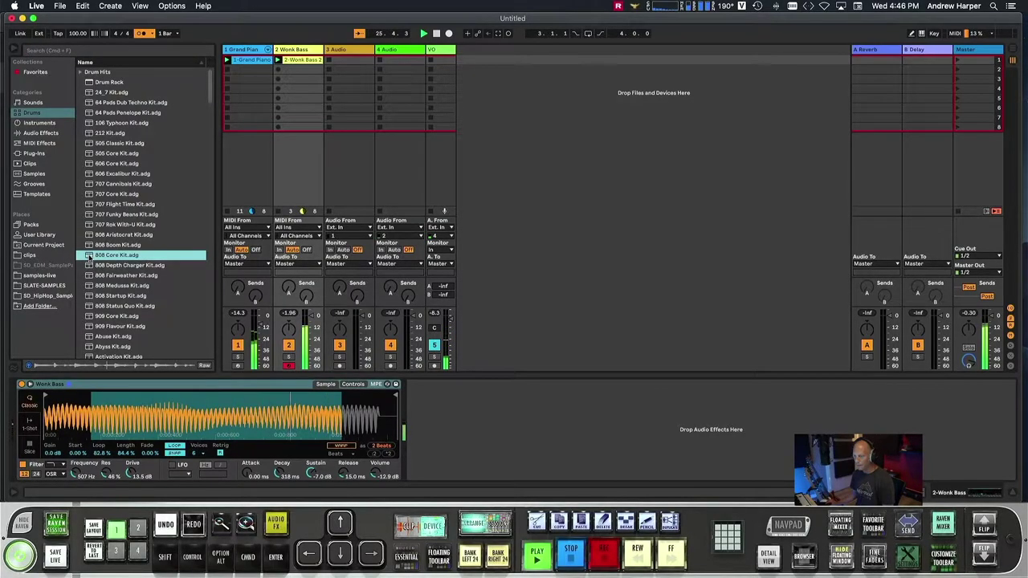
drag(90, 256, 479, 116)
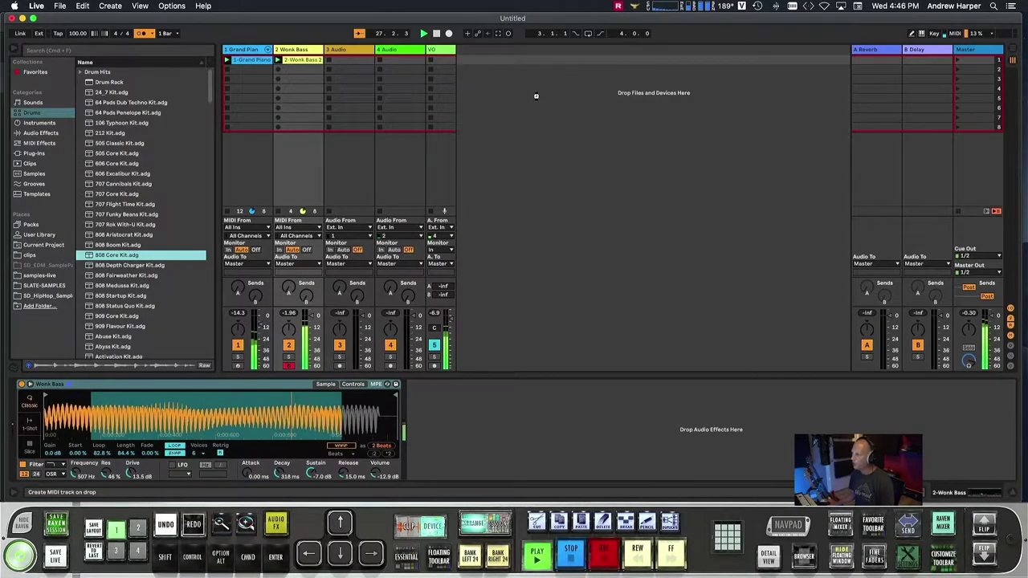
drag(537, 99, 537, 99)
click(485, 51)
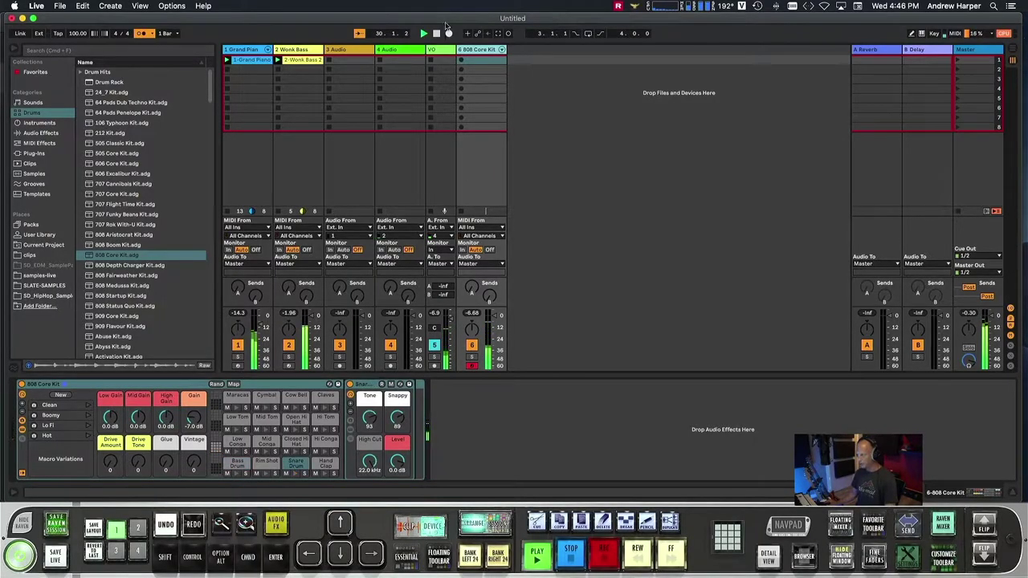
Record a hi-hat clip in the 808 Core Kit track's first slot, shorten its loop to two bars and launch it.
click(461, 62)
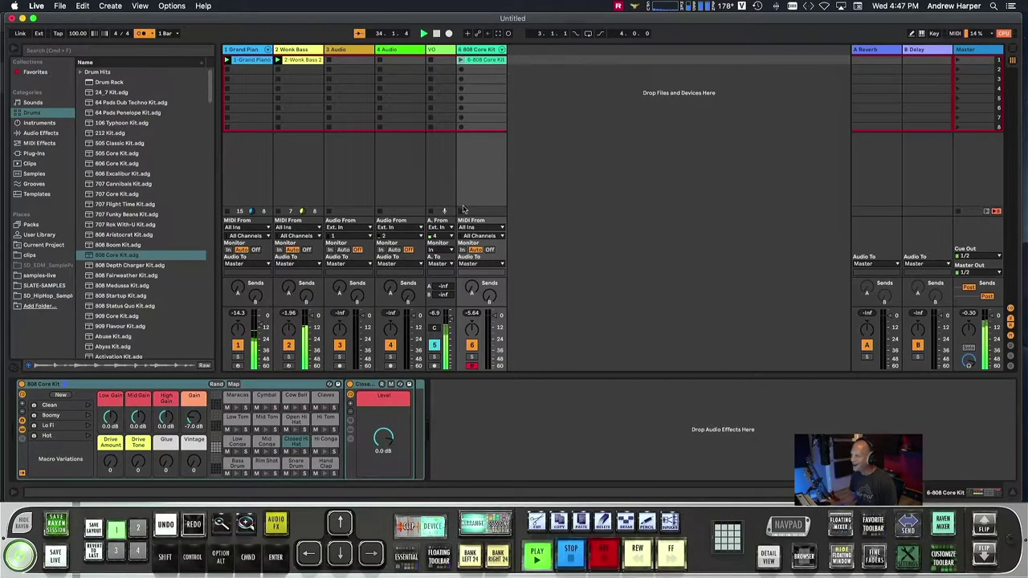
double_click(479, 61)
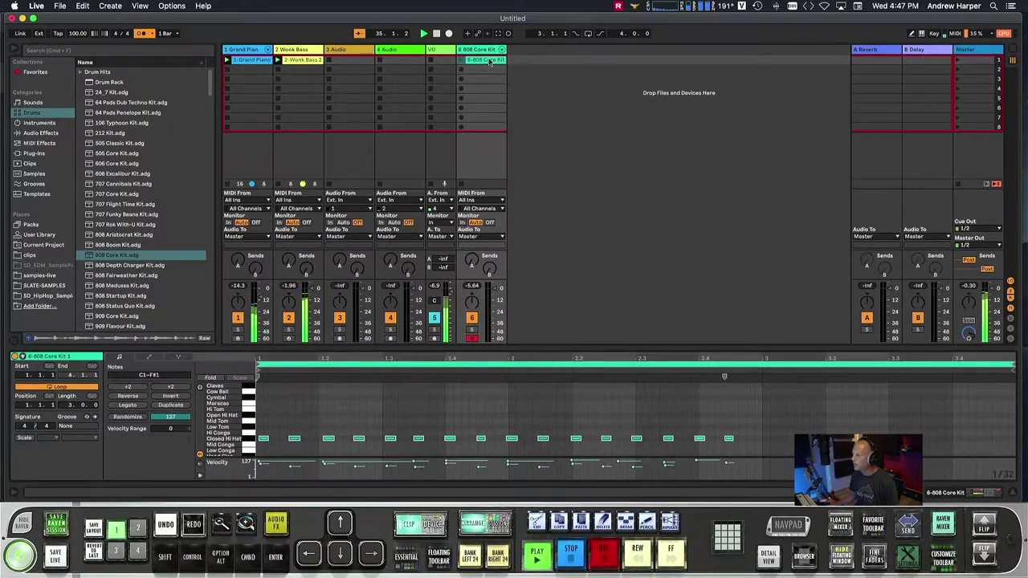
drag(1012, 363, 762, 357)
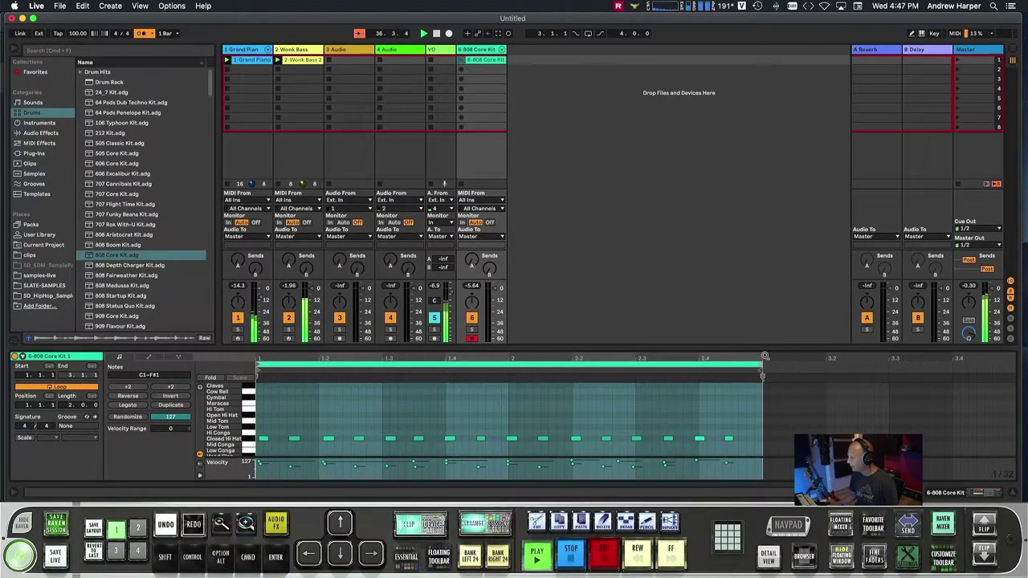
click(461, 61)
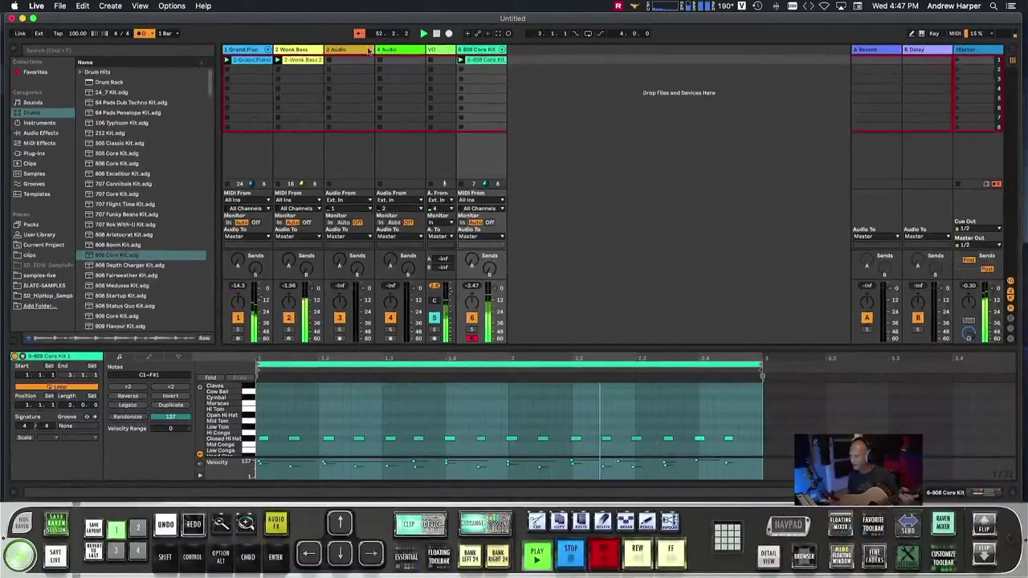
Set the 3 Audio track's input to channel 1 with Auto monitoring, and reactivate the VO track.
click(362, 51)
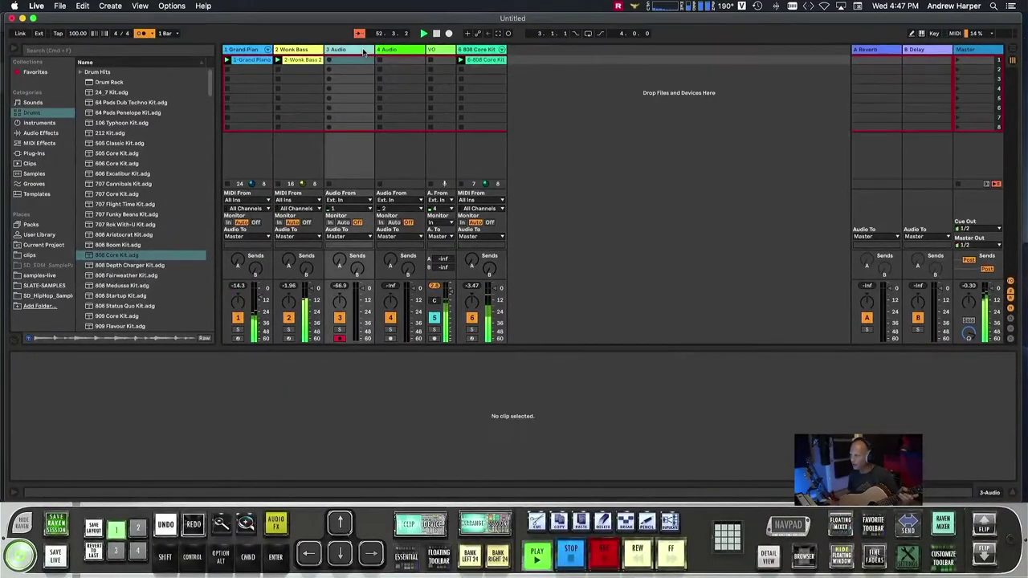
click(351, 208)
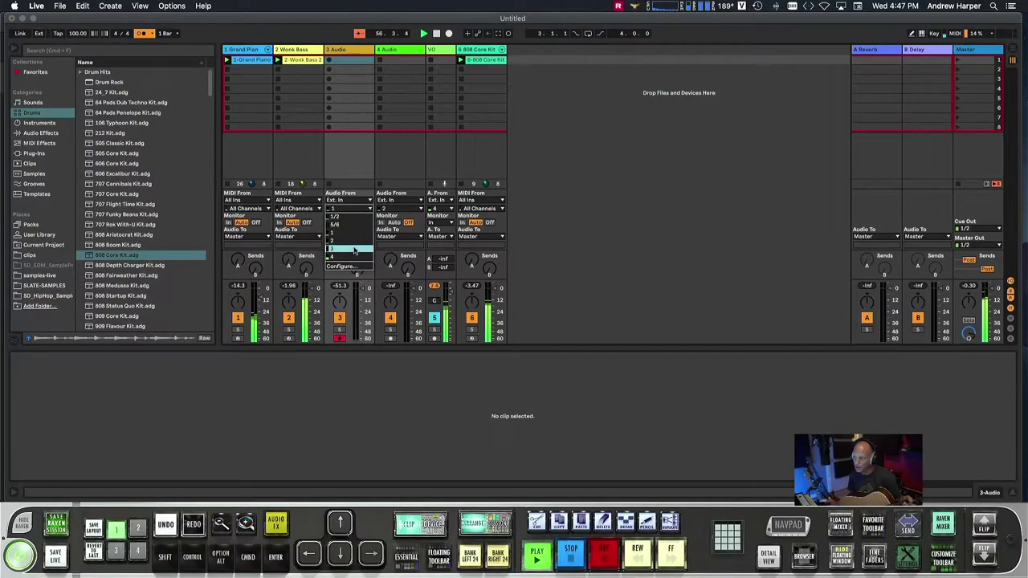
click(358, 233)
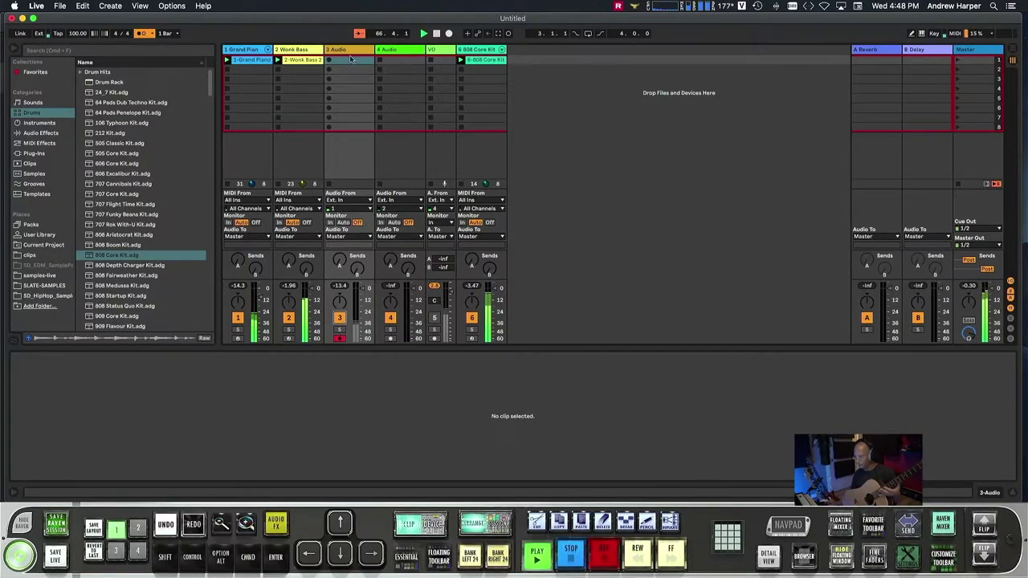
click(343, 223)
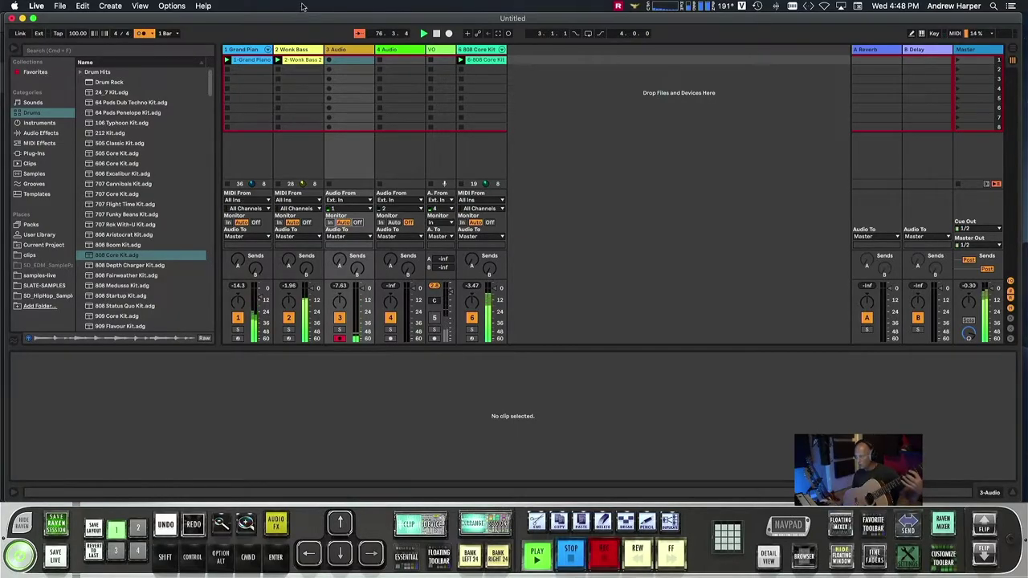
click(436, 318)
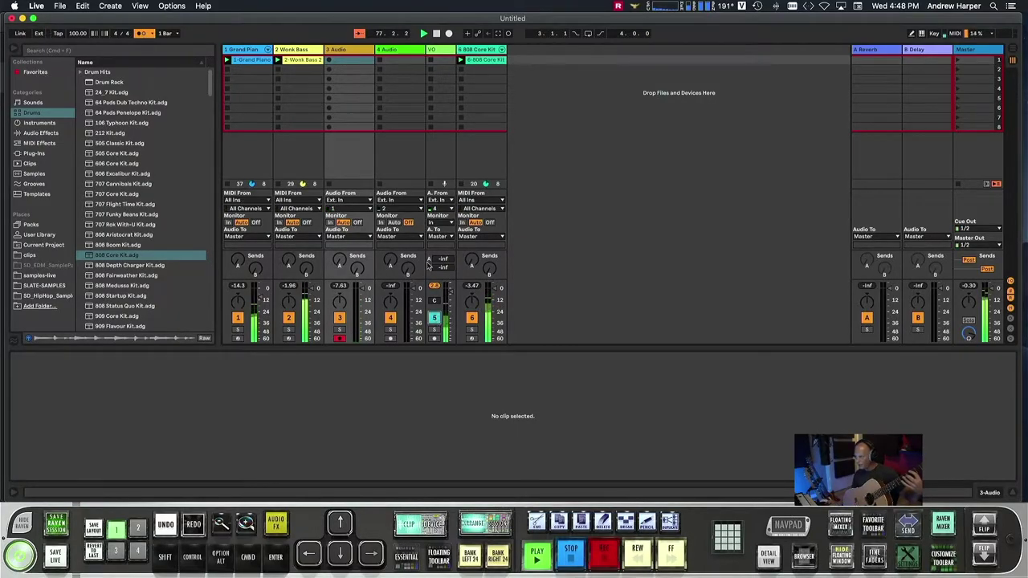
Record a guitar clip in the 3 Audio track's first slot, shorten its loop to two bars and launch it.
click(329, 62)
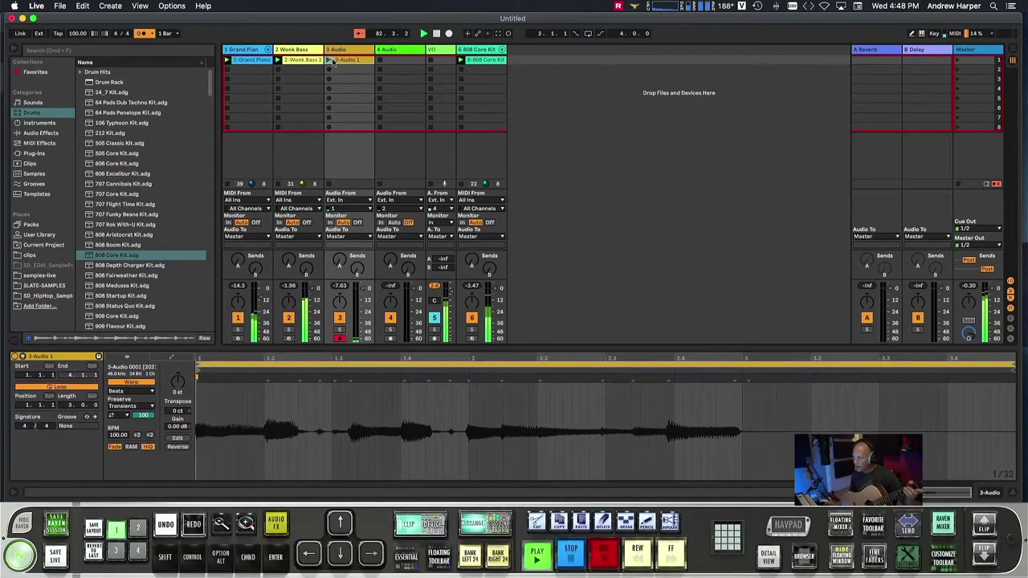
drag(1011, 365, 743, 365)
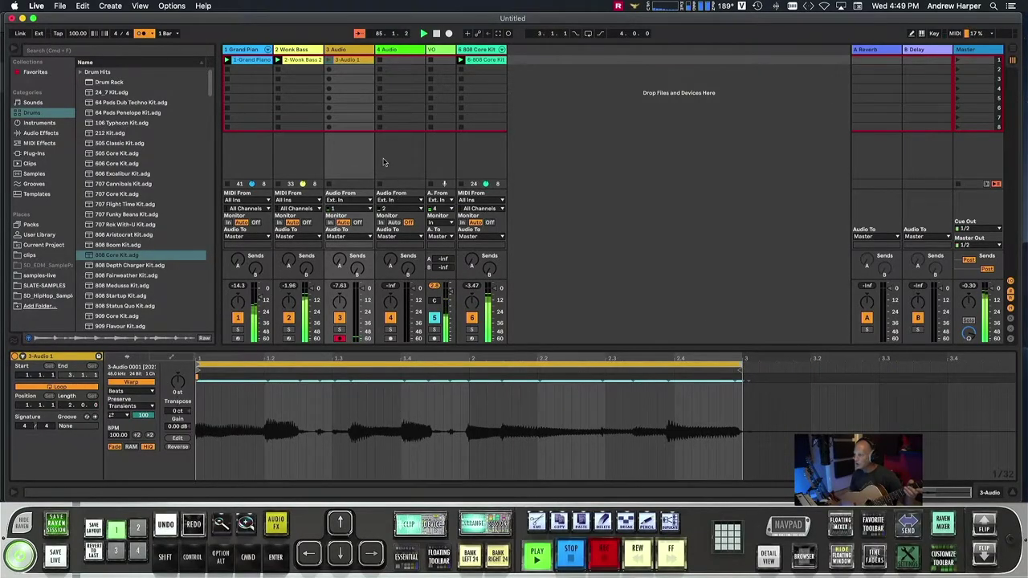
click(329, 63)
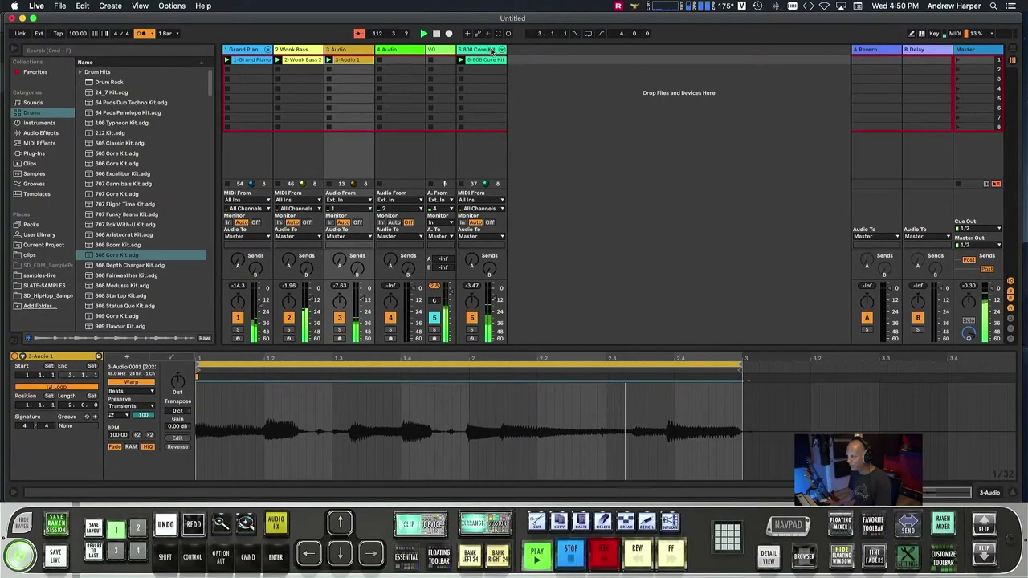
Copy the drum and bass clips into scene 2.
drag(490, 61, 491, 71)
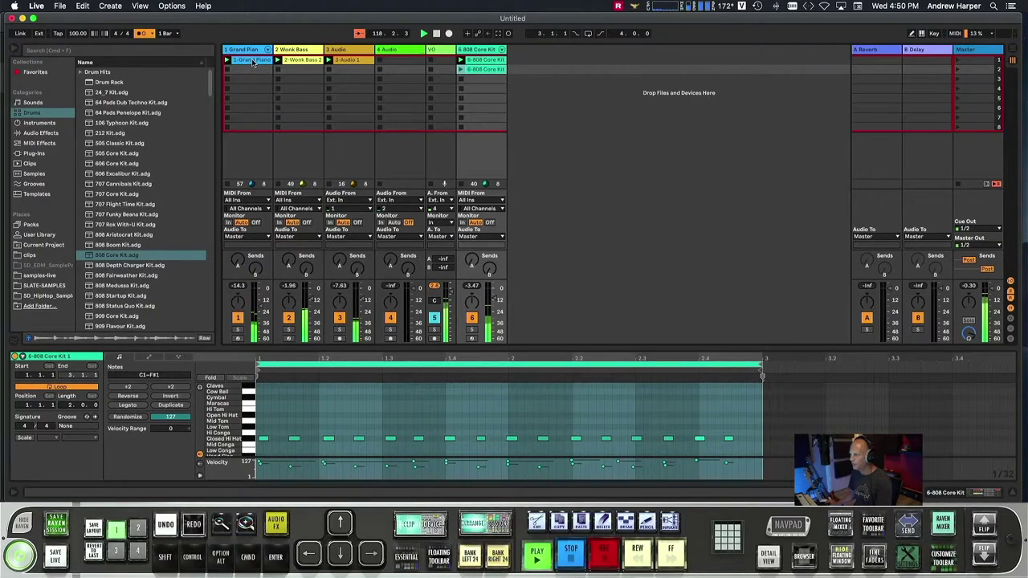
click(296, 69)
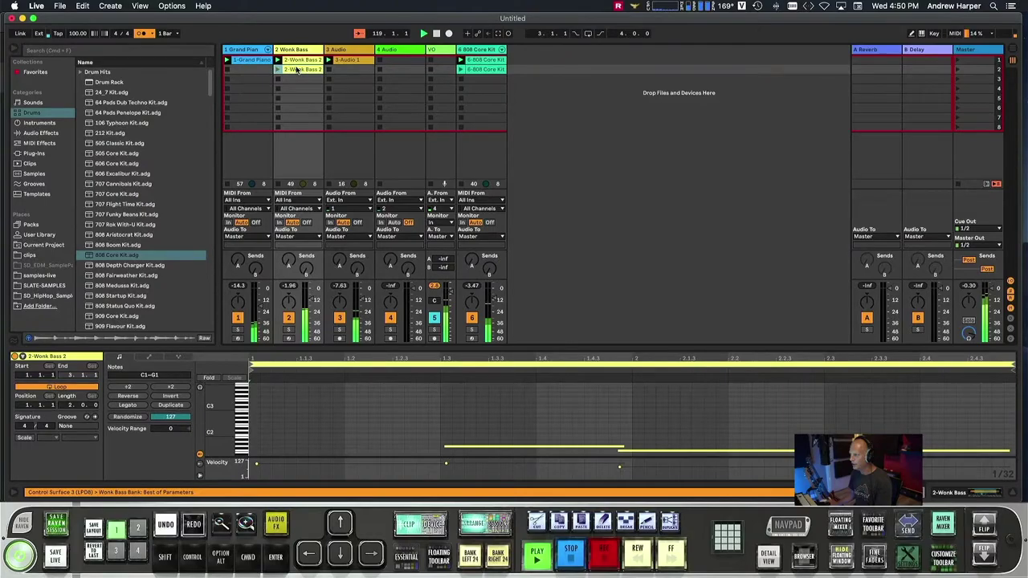
Fill scene 3 with copies of the piano, bass and drum clips, and scene 4 with copies of the piano, bass, audio and drum clips.
drag(251, 60, 251, 79)
drag(347, 60, 347, 79)
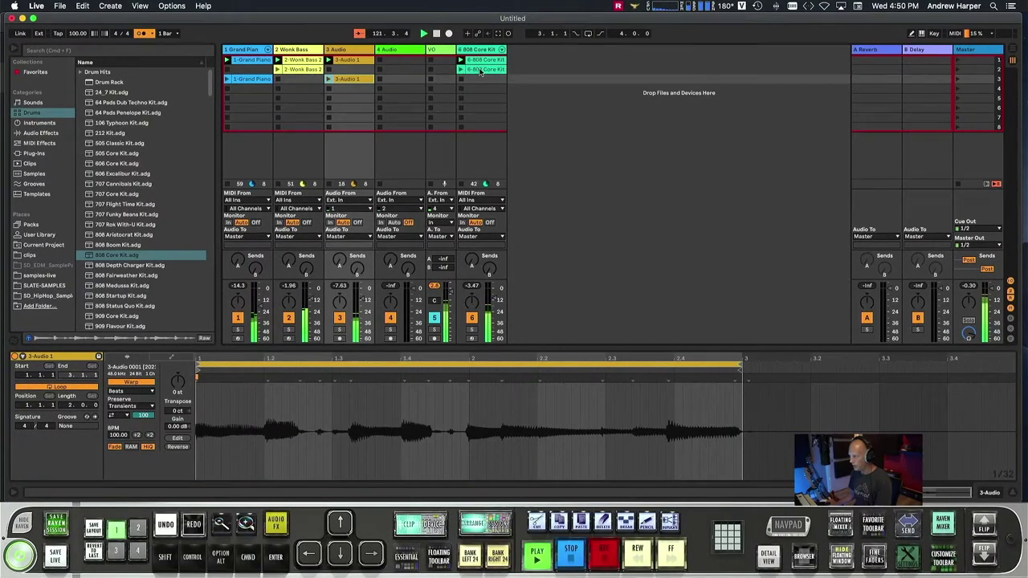
drag(480, 69, 481, 78)
drag(298, 70, 350, 89)
click(348, 80)
key(Delete)
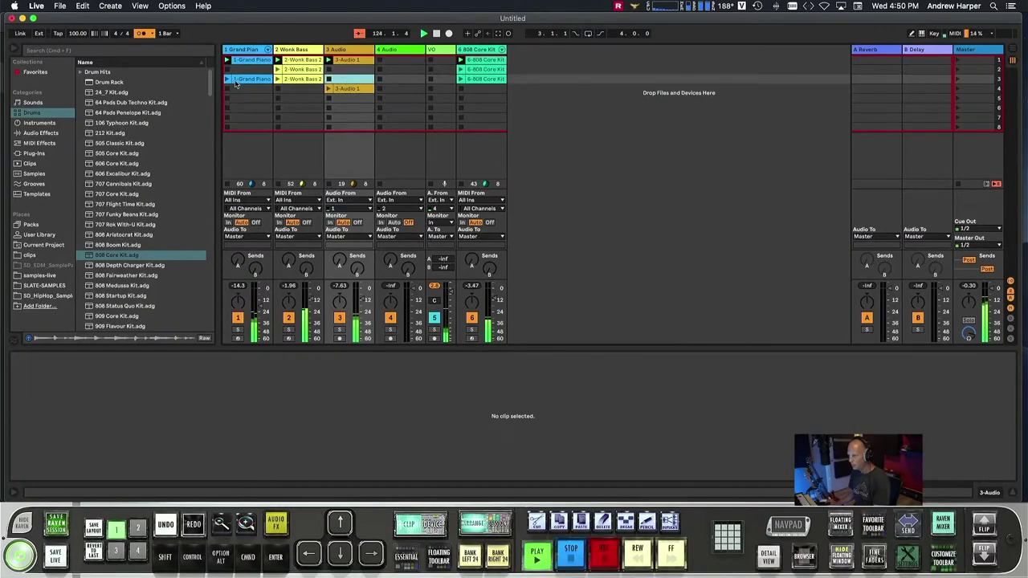
drag(249, 81, 315, 90)
drag(464, 79, 463, 90)
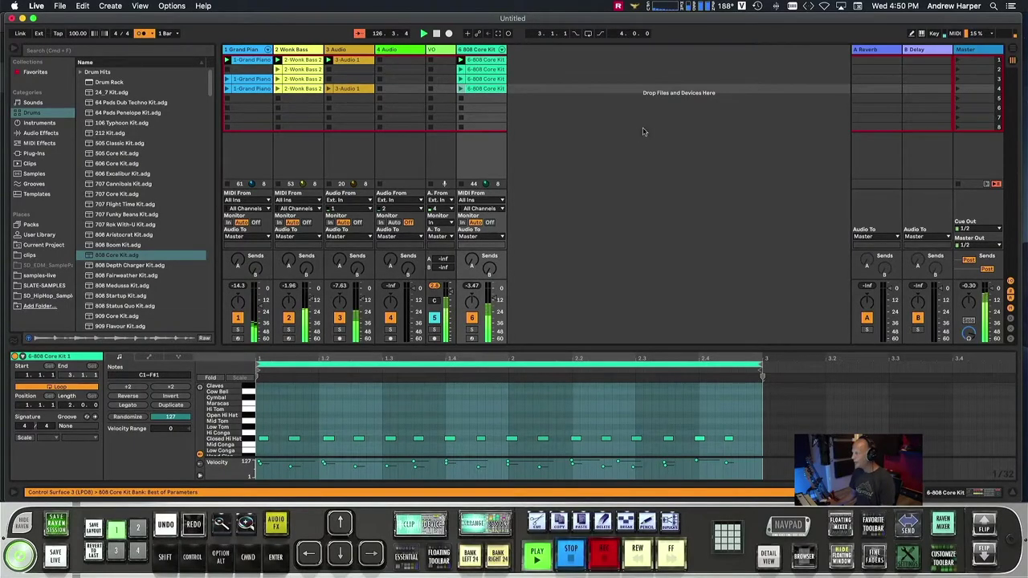
Examine the effect devices on the A Reverb and B Delay return tracks.
click(875, 51)
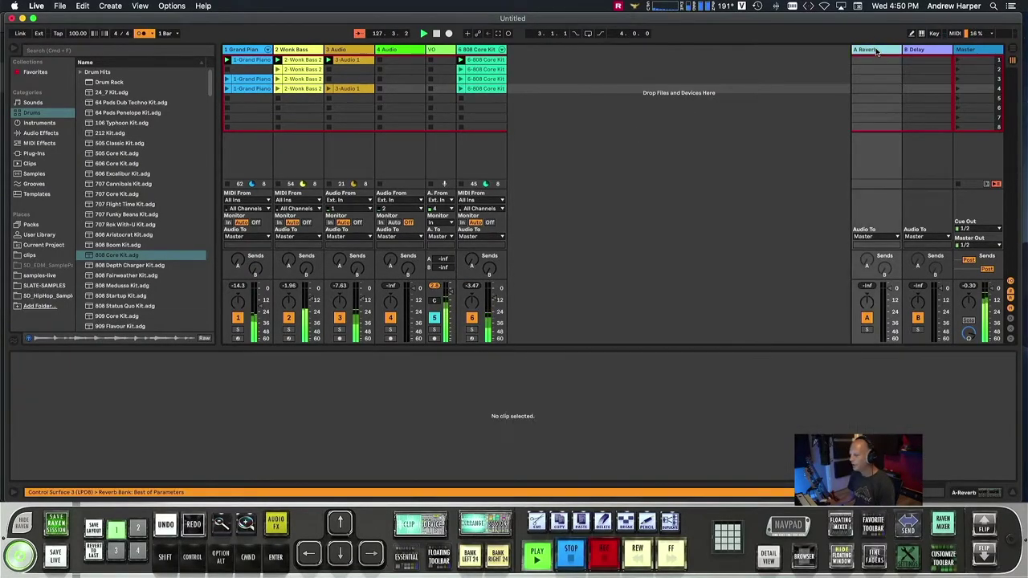
key(shift+Tab)
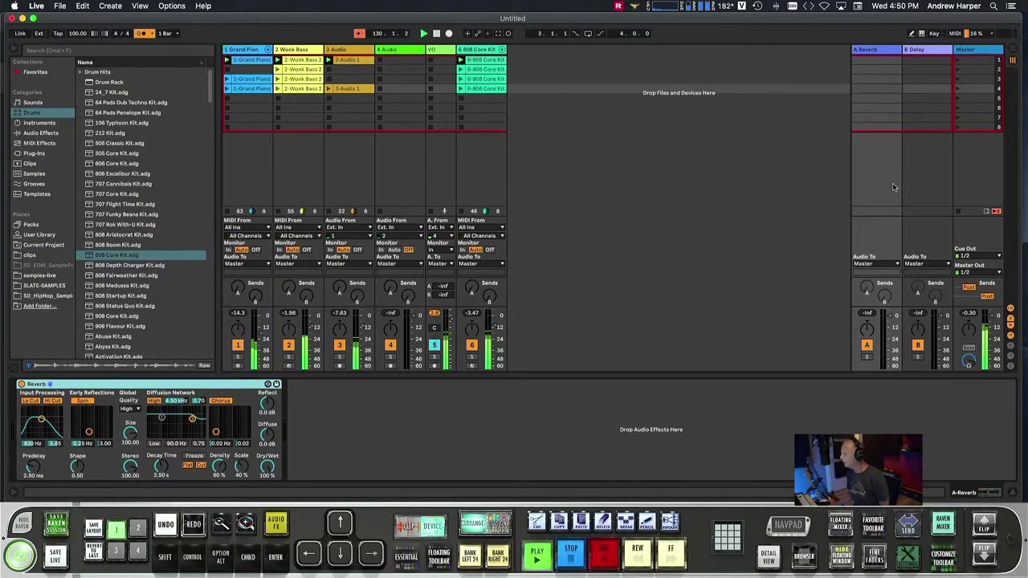
click(924, 52)
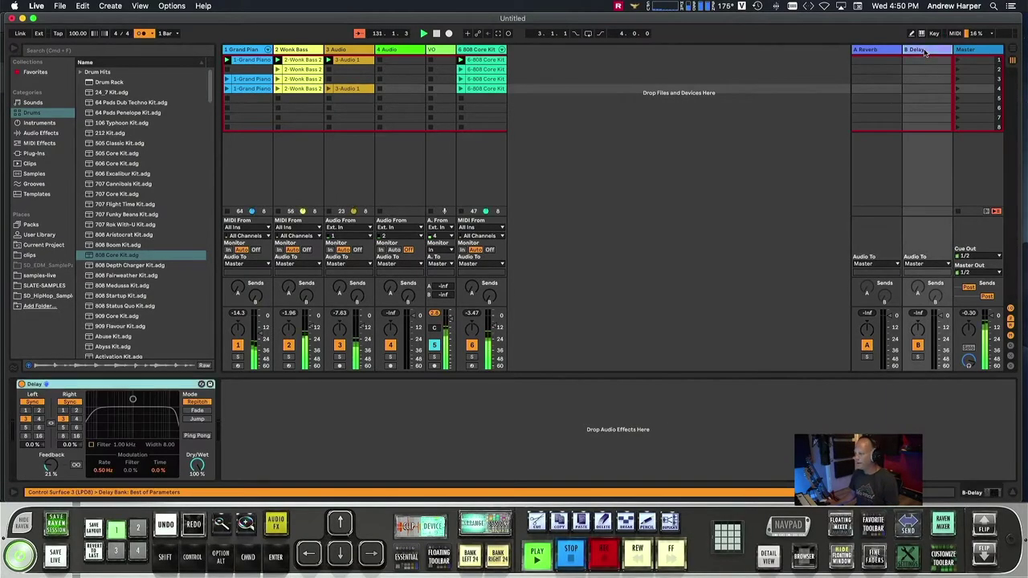
click(878, 52)
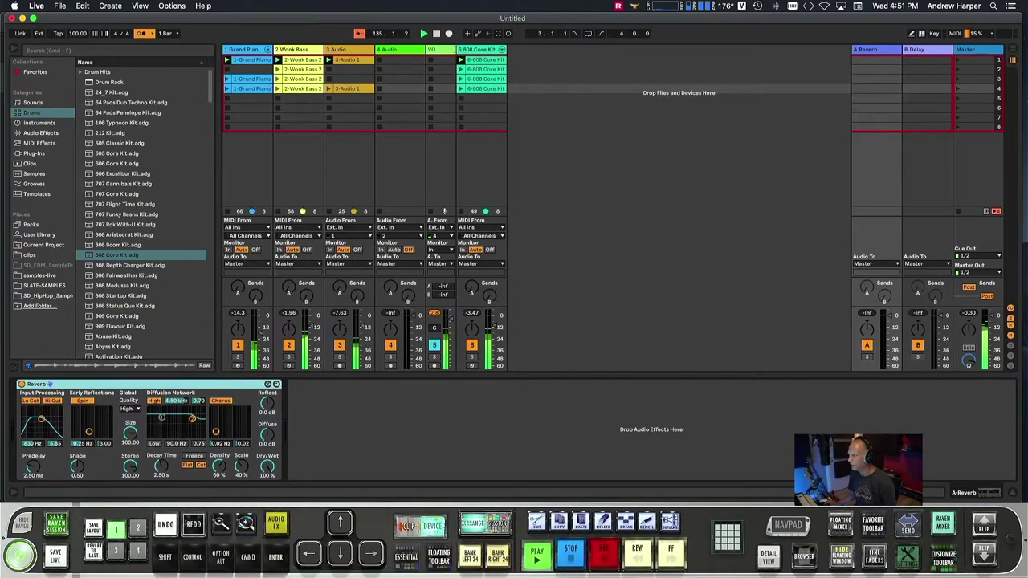
Raise the reverb sends on the VO, 3 Audio and piano tracks, and the piano track's delay send.
click(457, 50)
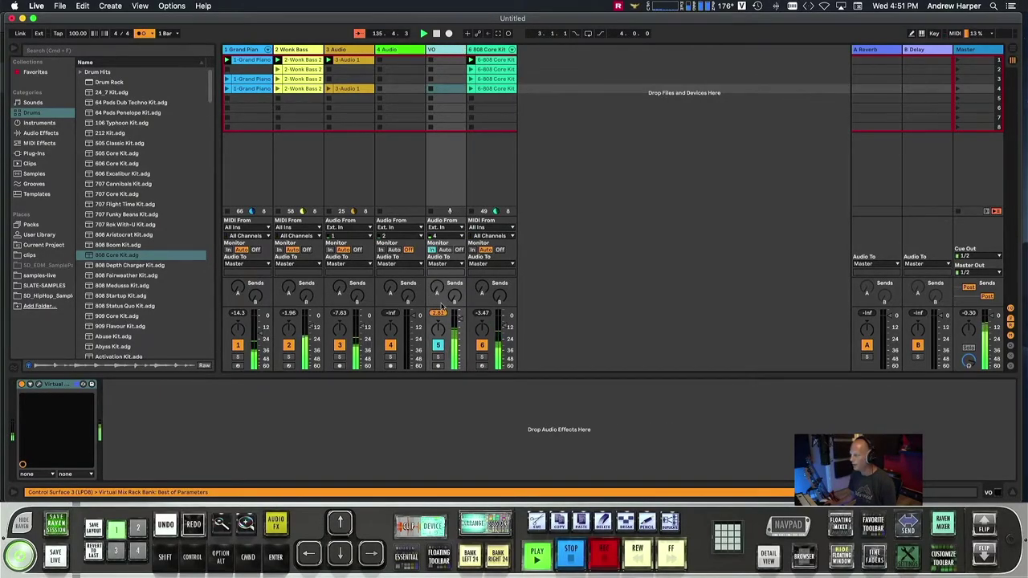
drag(437, 291, 454, 265)
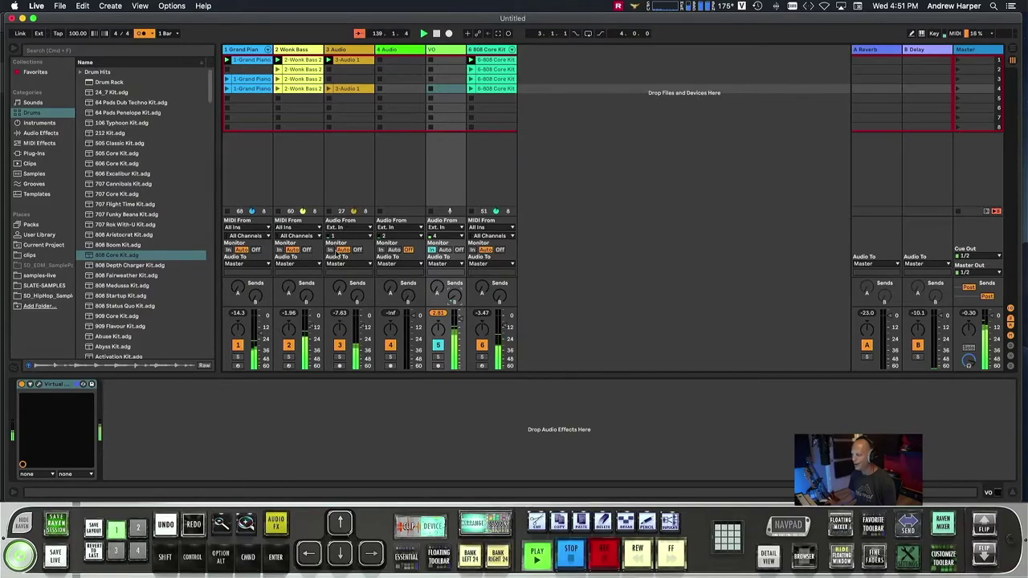
drag(339, 288, 339, 256)
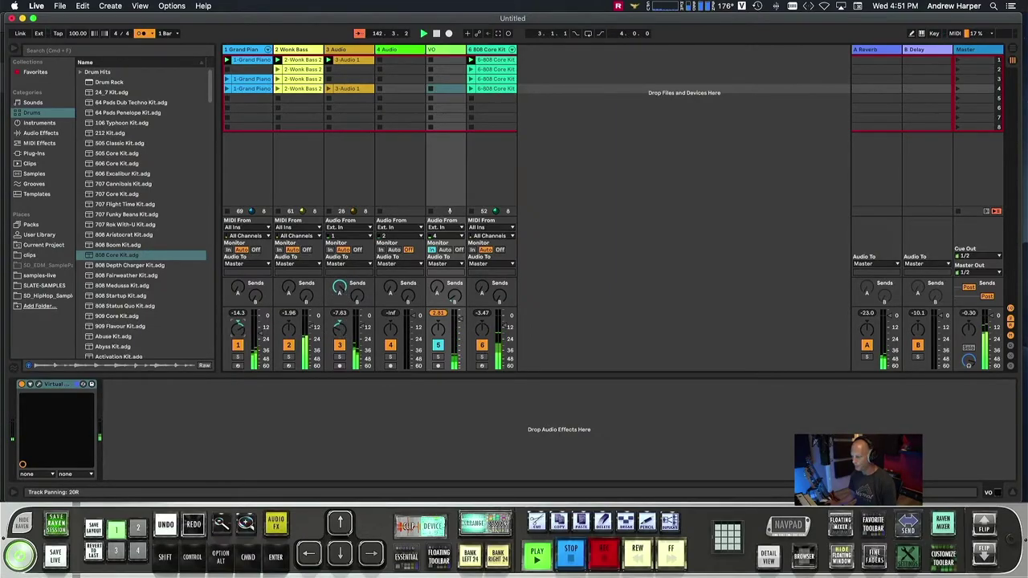
drag(238, 287, 238, 277)
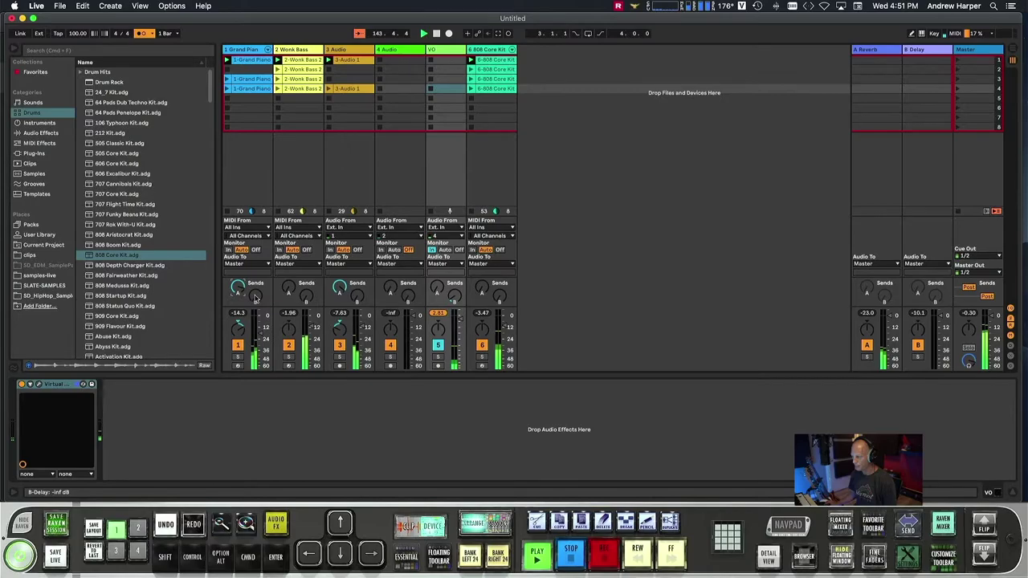
drag(255, 297, 255, 249)
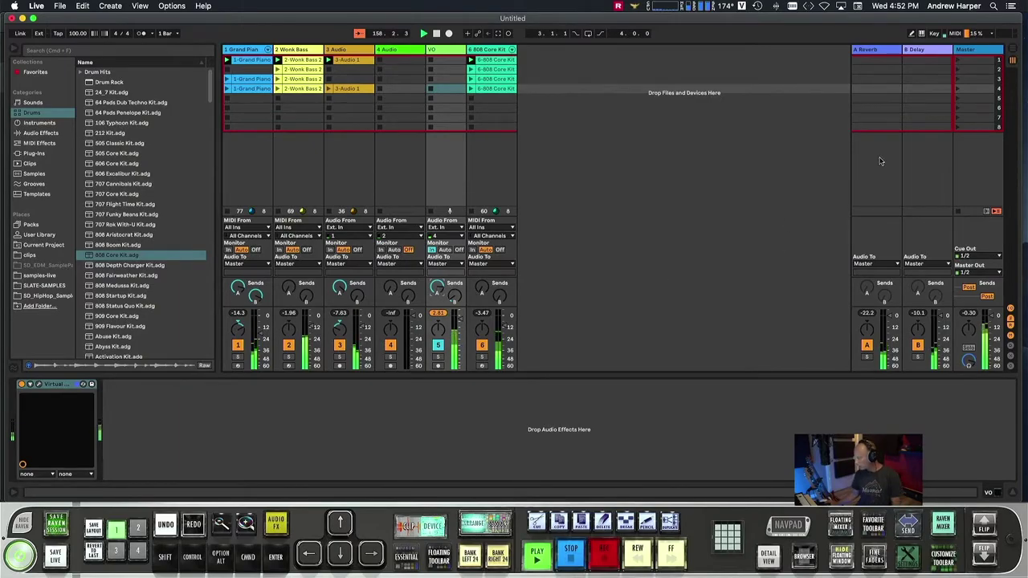
Launch scenes 2, 3 and 4 one after another from the Master track.
click(957, 71)
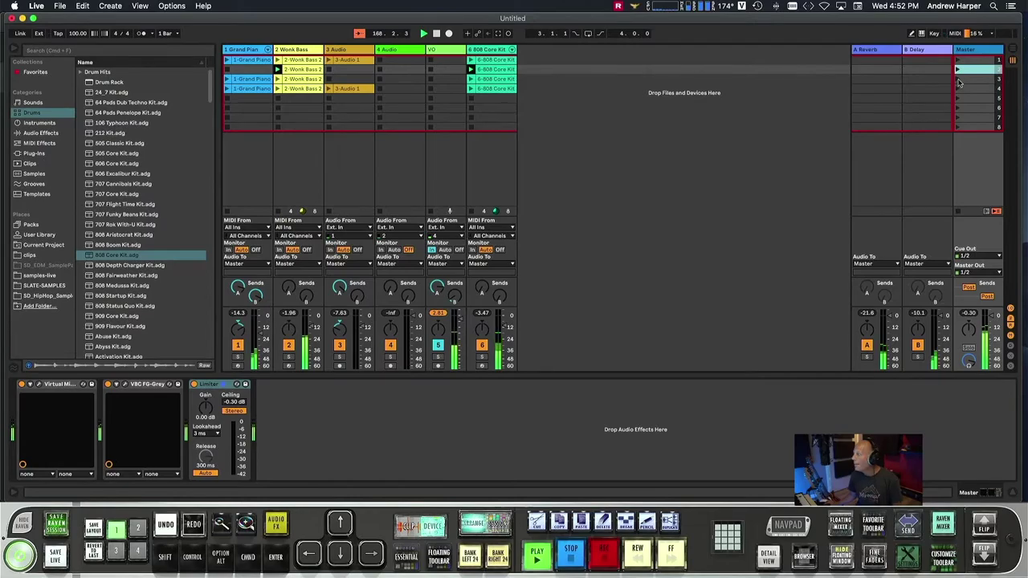
click(958, 81)
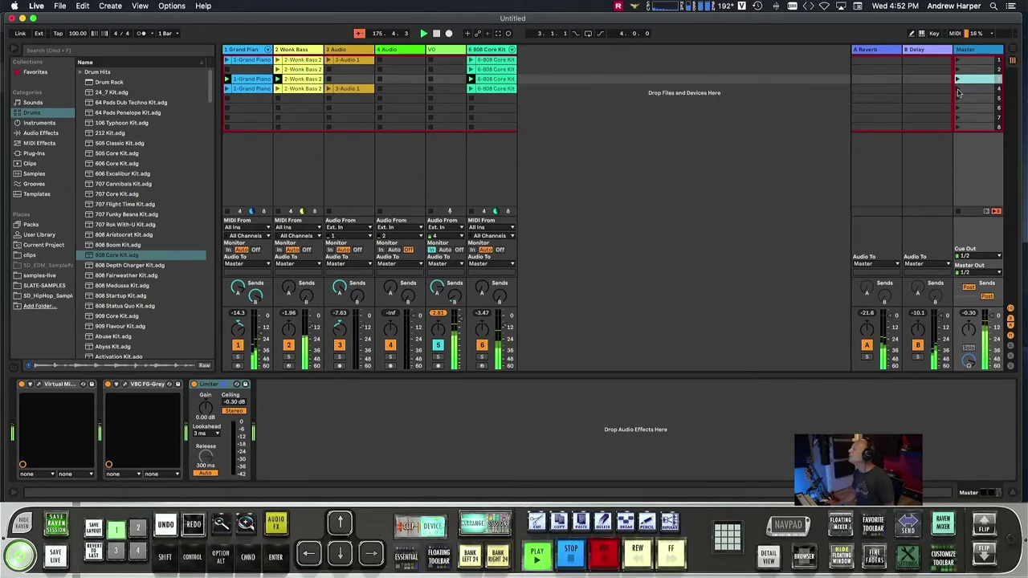
click(957, 89)
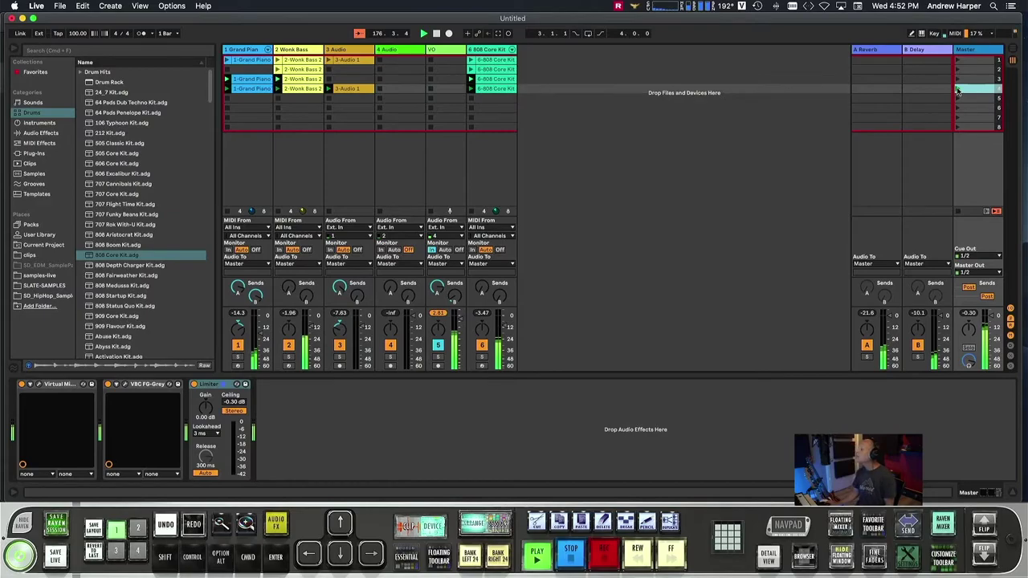